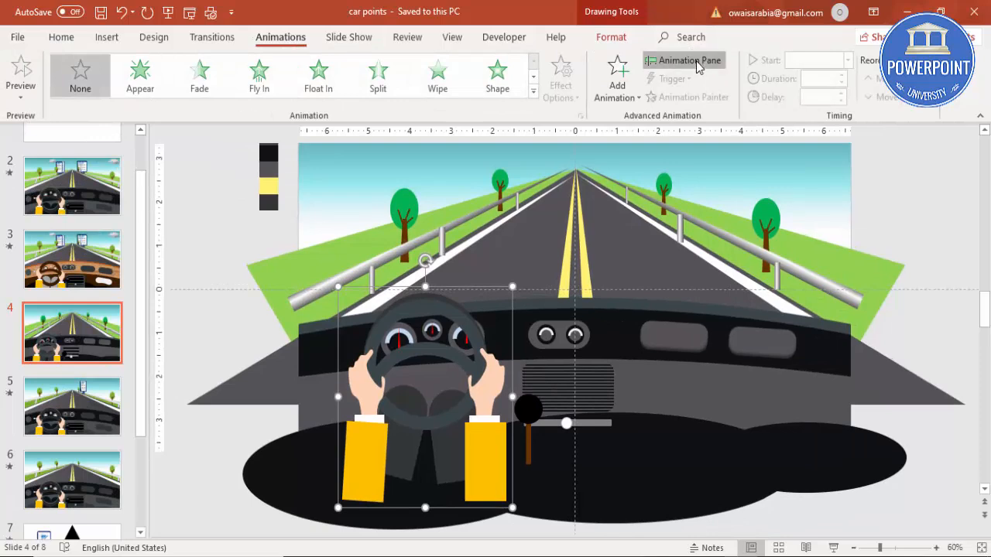
# Step: Show the Animation Pane and add a Spin emphasis animation to the group of steering wheel and hands
pyautogui.click(687, 60)
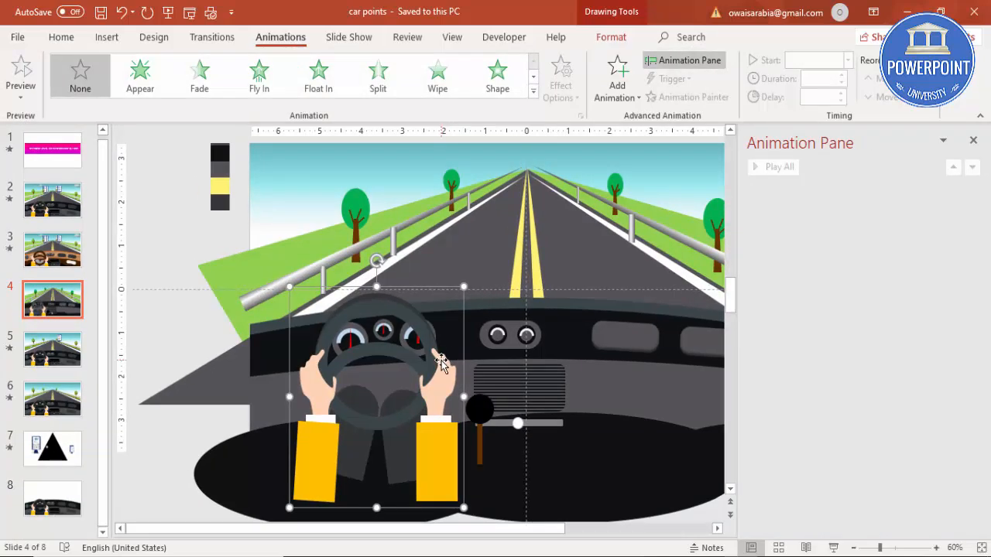
pyautogui.moveTo(441, 367); pyautogui.dragTo(465, 387)
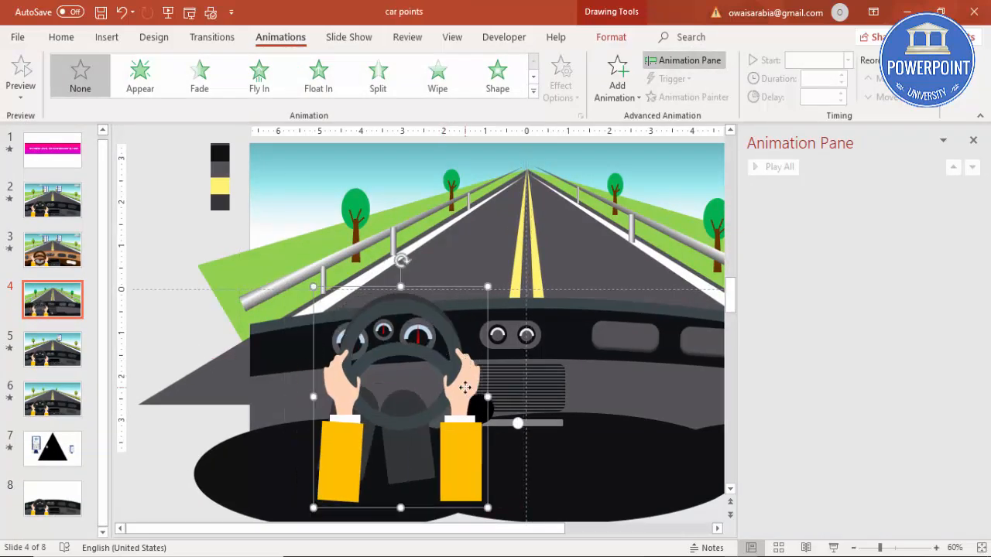
pyautogui.hotkey('ctrl', 'z')
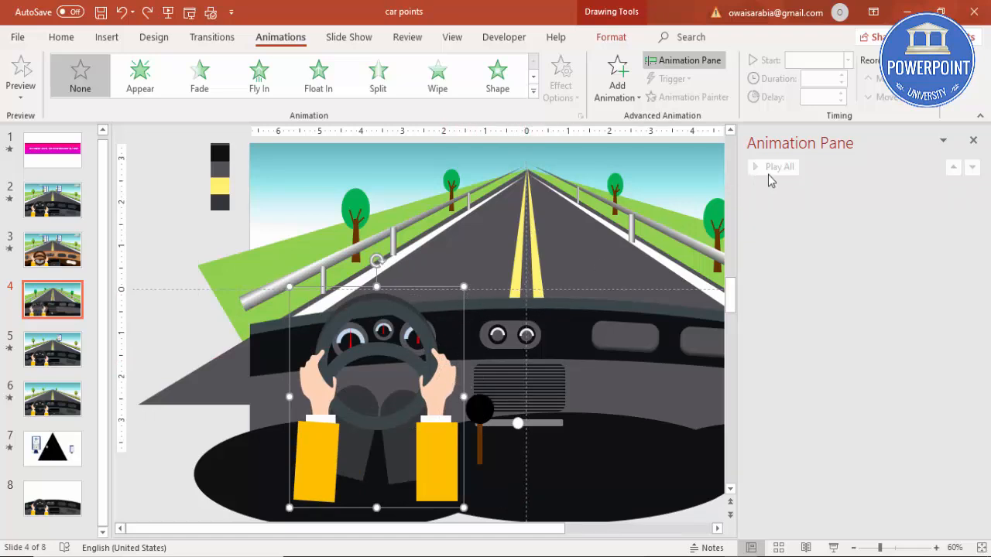
pyautogui.click(619, 87)
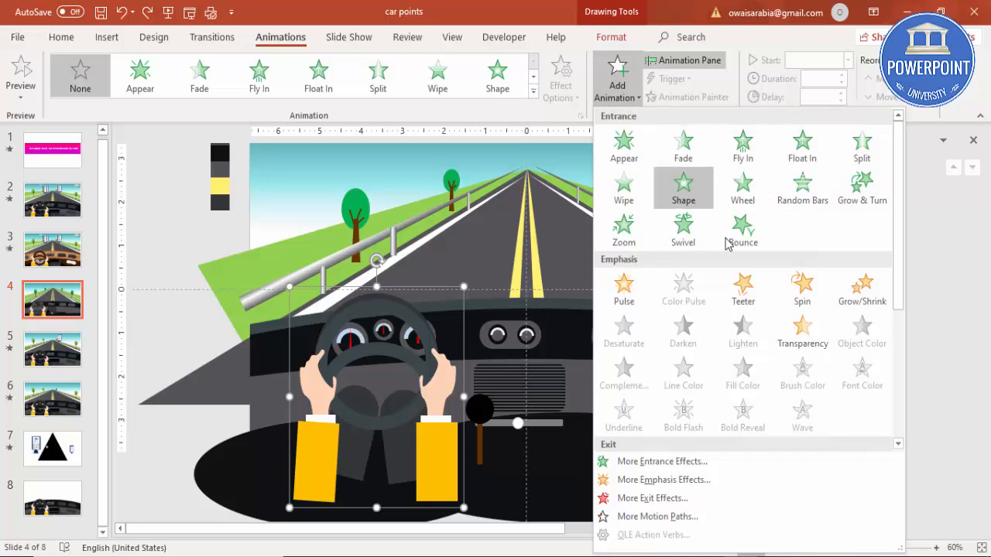
pyautogui.click(804, 299)
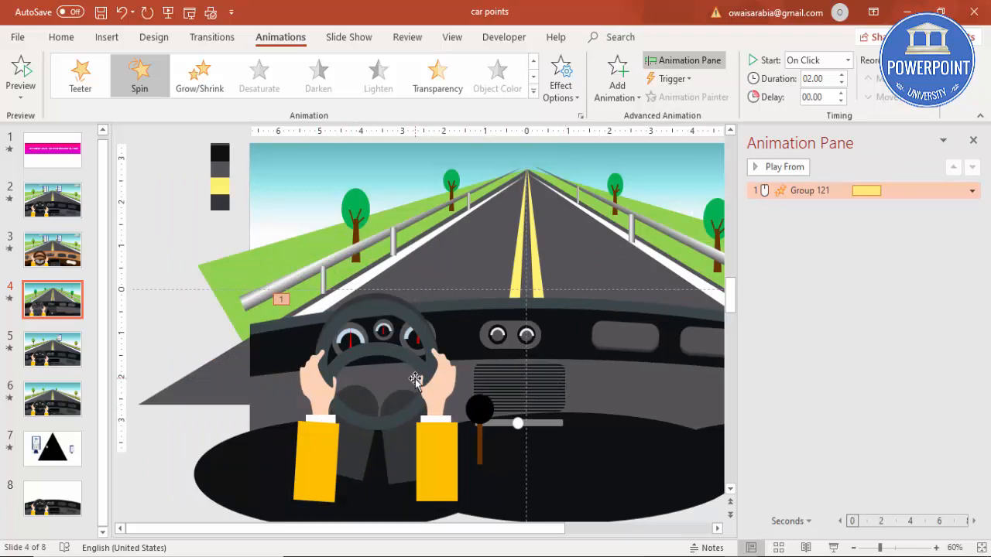
# Step: Set the Spin amount of the steering wheel group's animation to a custom 20° clockwise
pyautogui.click(814, 225)
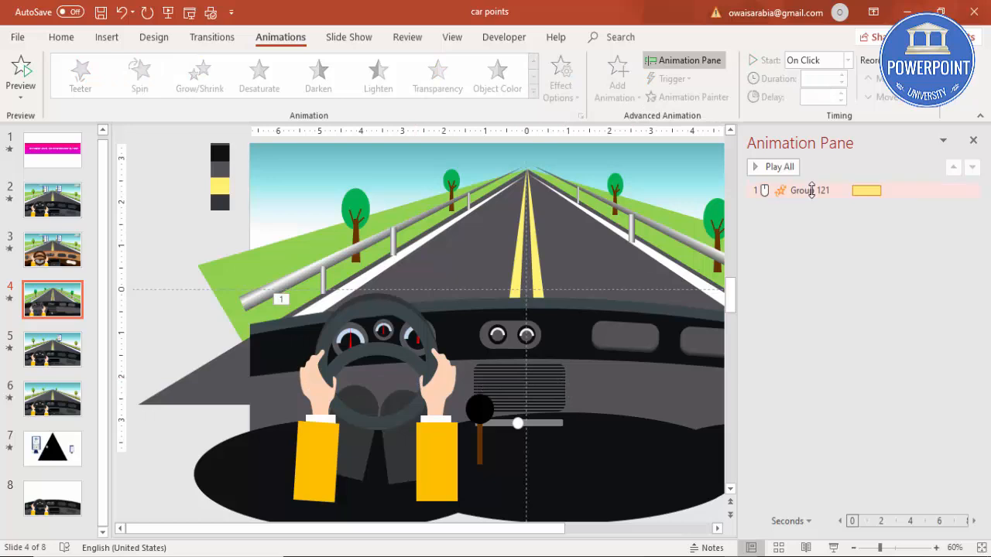
pyautogui.doubleClick(811, 191)
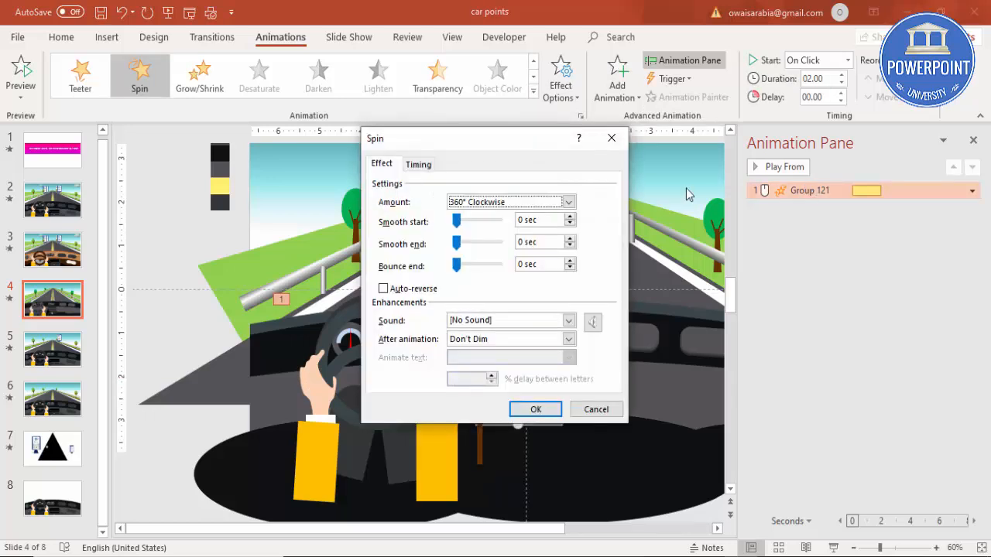
pyautogui.click(488, 206)
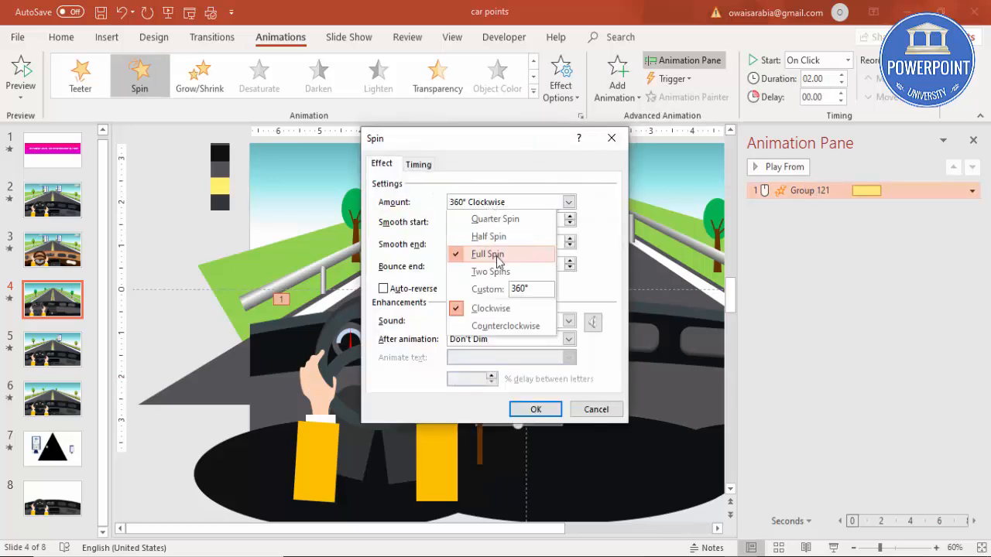
pyautogui.click(500, 290)
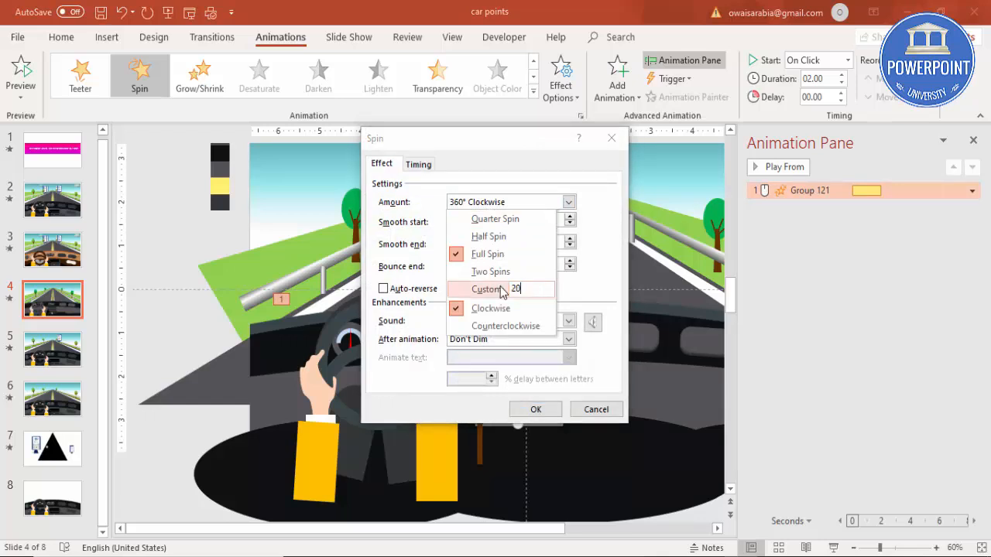
pyautogui.press('Return')
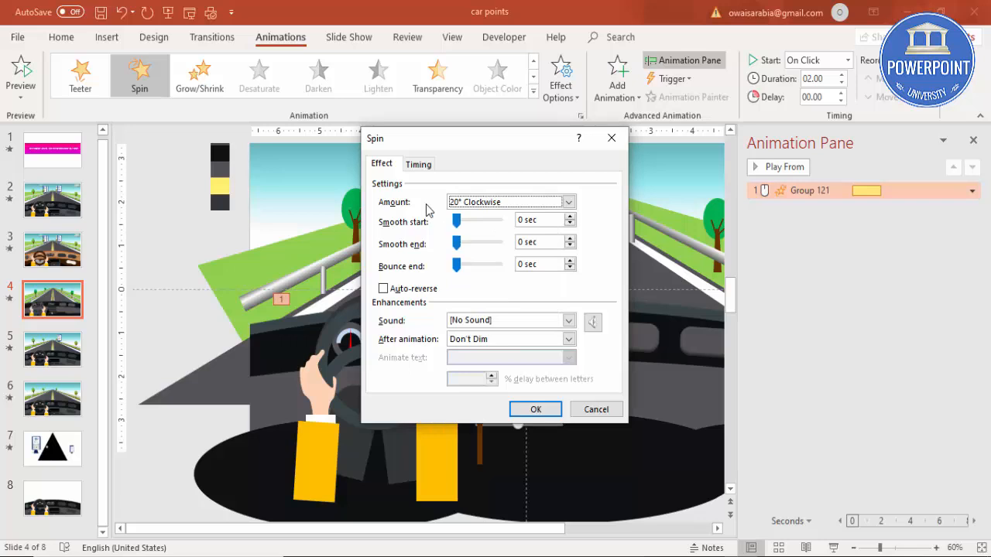
# Step: Set the Spin effect's duration to 20 seconds (Extremely Slow) and its repeat to Until End of Slide
pyautogui.click(418, 164)
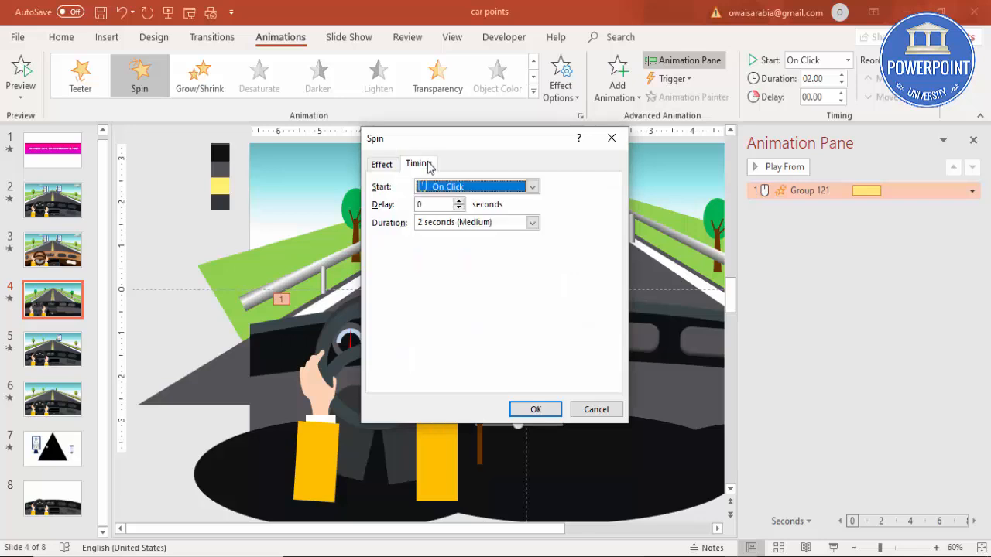
pyautogui.click(532, 223)
pyautogui.click(498, 237)
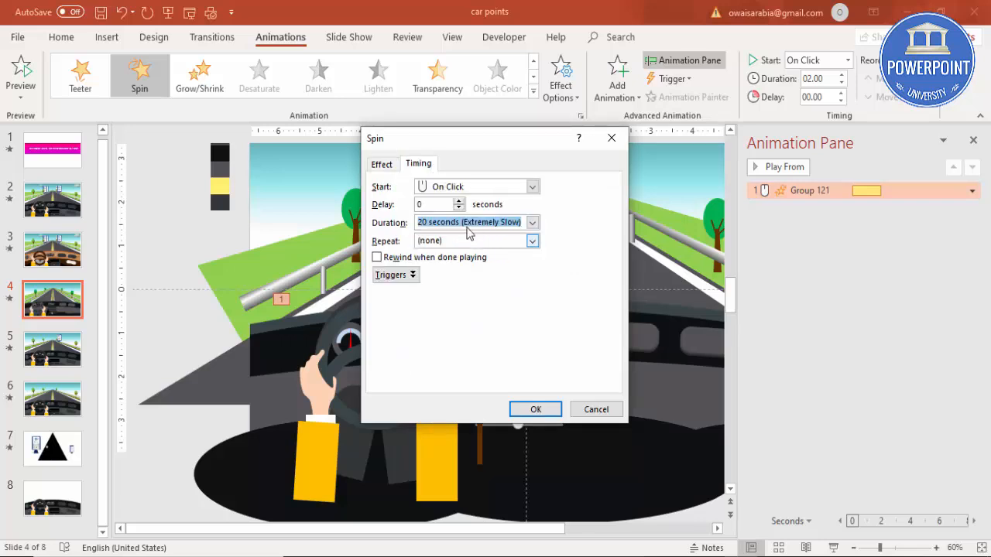
pyautogui.click(532, 241)
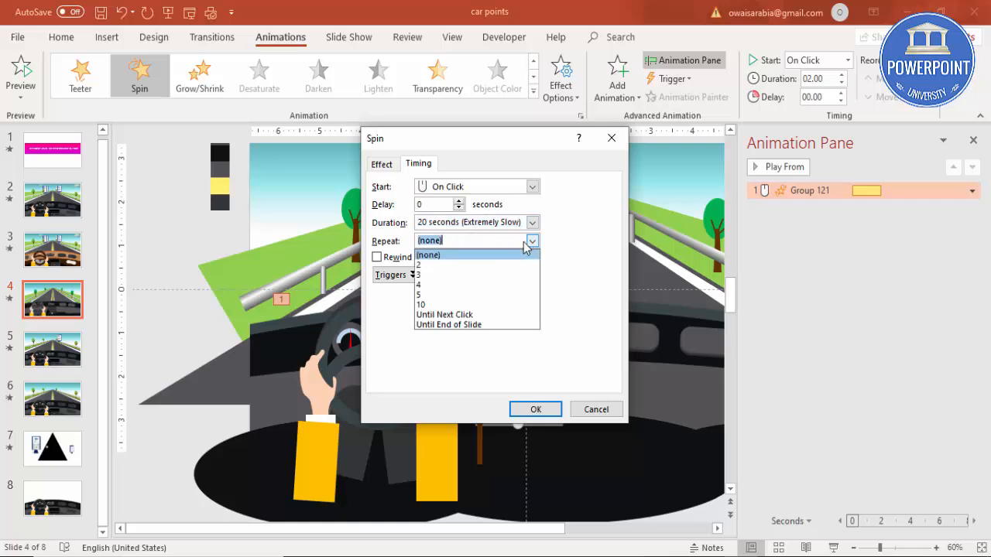
pyautogui.click(475, 325)
# Step: Enable auto-reverse for the steering wheel's Spin effect and apply the effect settings
pyautogui.click(382, 164)
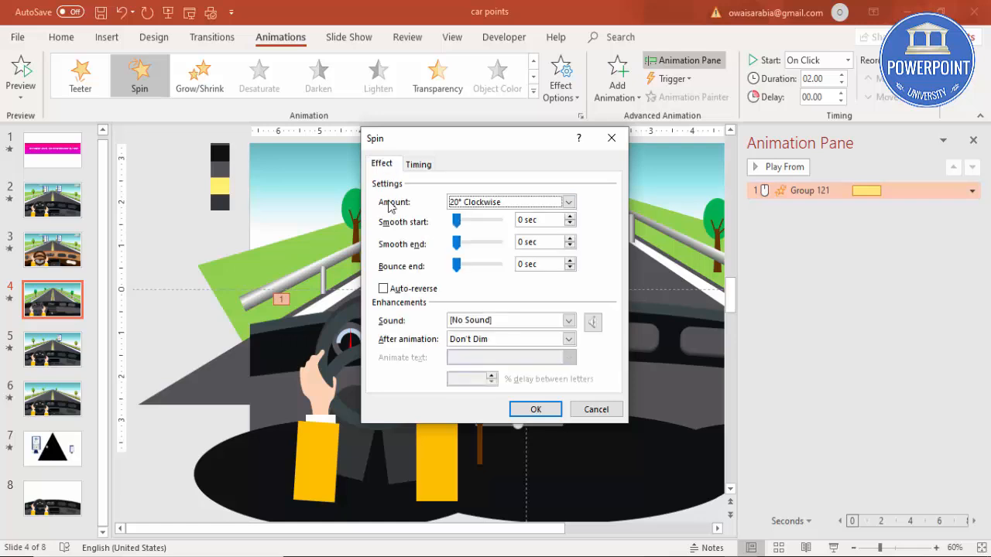
pyautogui.click(383, 289)
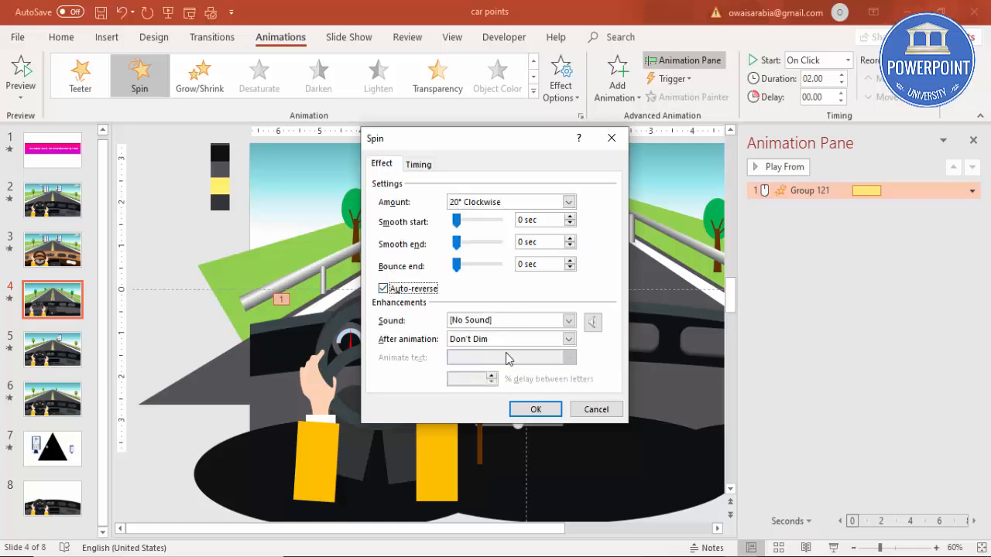
pyautogui.click(535, 410)
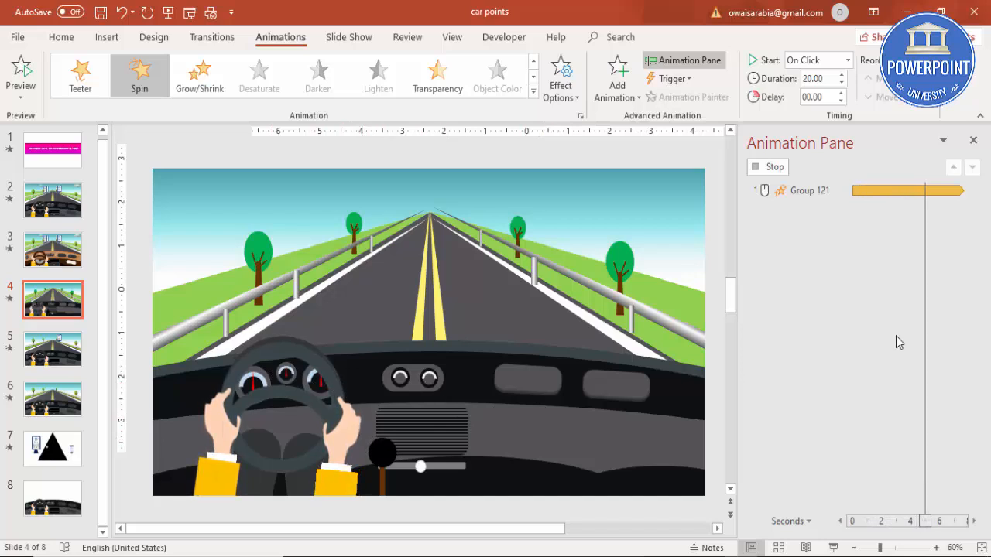
# Step: Set the steering wheel Spin's duration to 5 seconds (Very Slow) and check the motion in a slide show
pyautogui.click(810, 194)
pyautogui.doubleClick(809, 194)
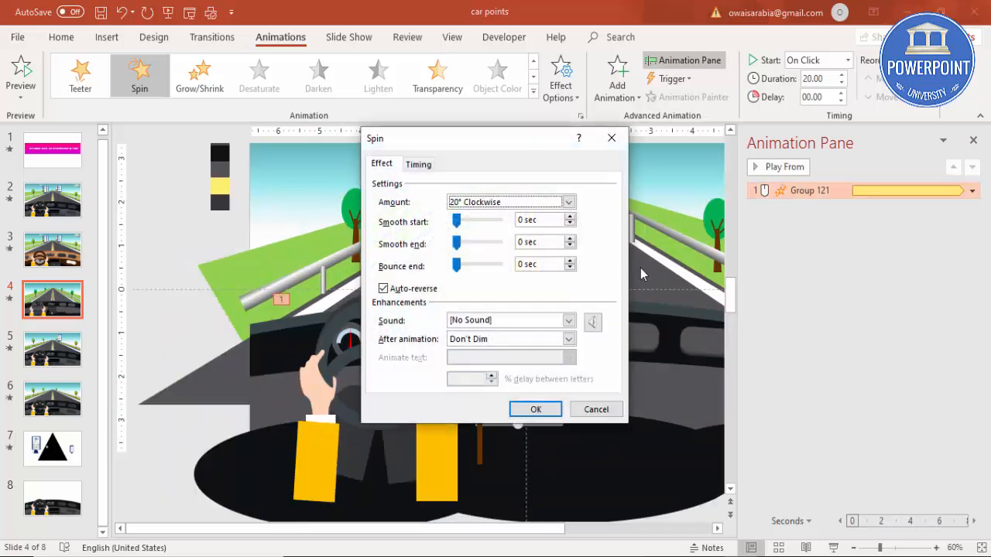
pyautogui.click(419, 165)
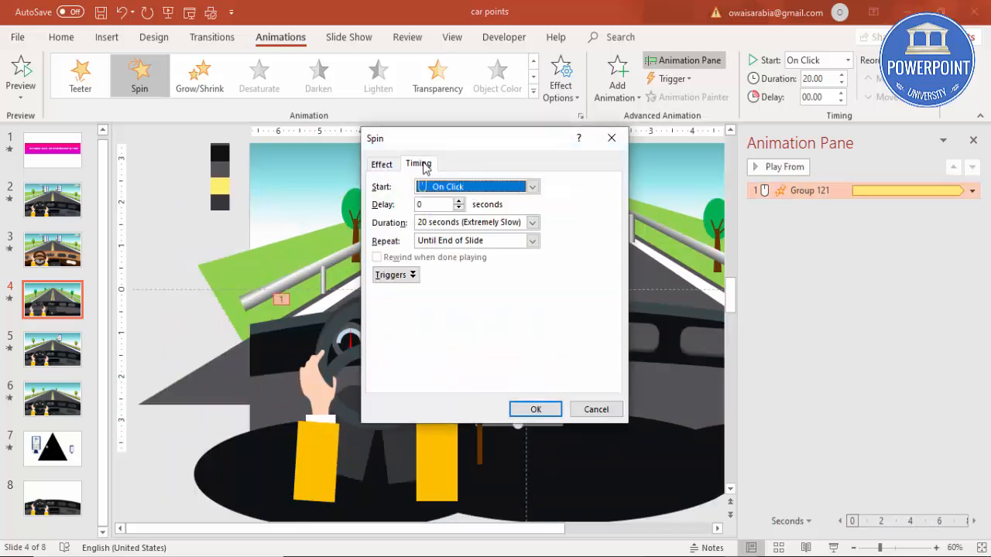
pyautogui.click(532, 222)
pyautogui.click(487, 255)
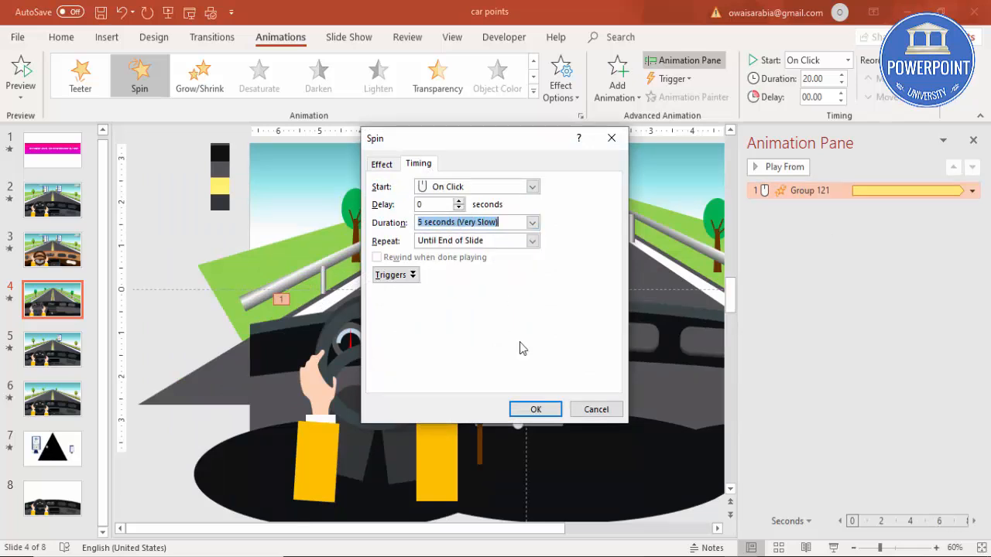
pyautogui.click(540, 409)
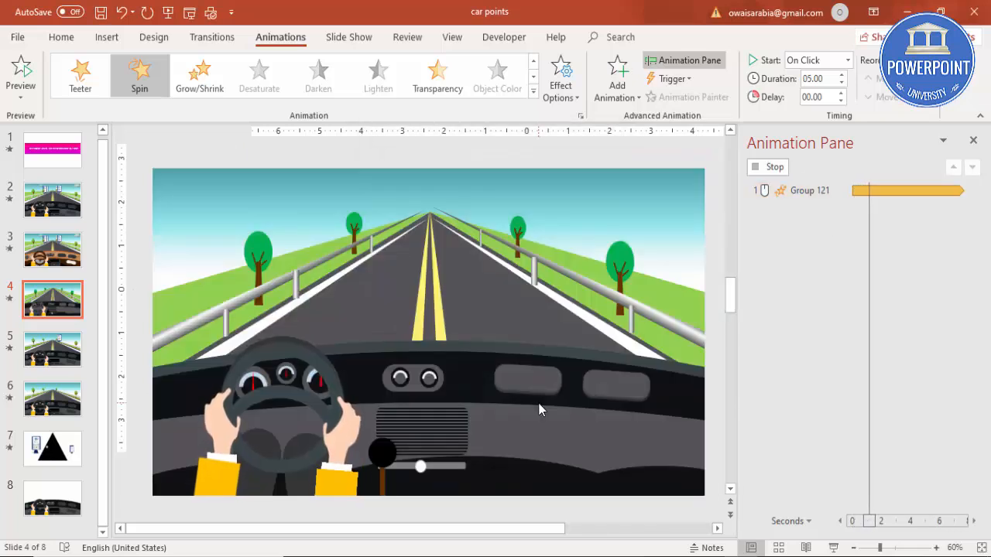
pyautogui.click(833, 547)
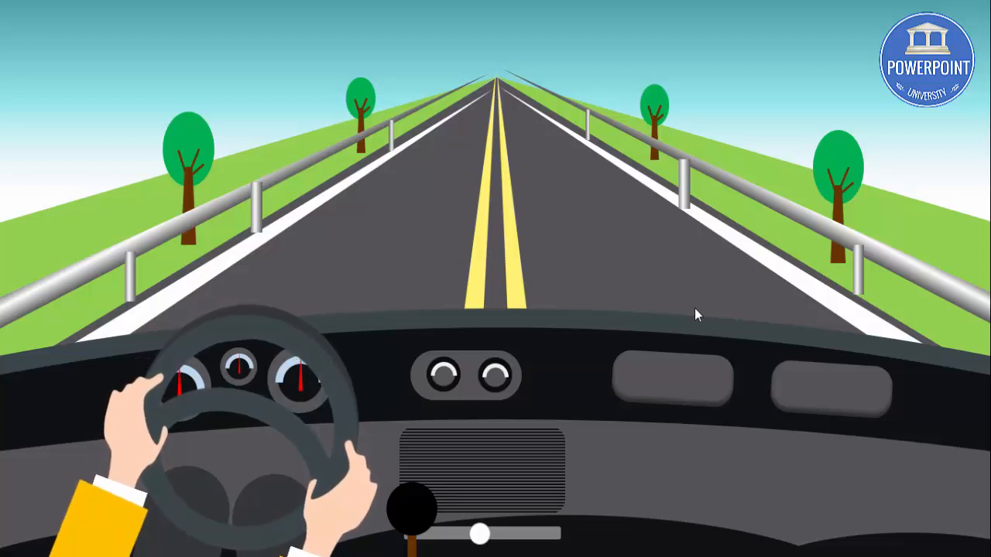
pyautogui.press('Escape')
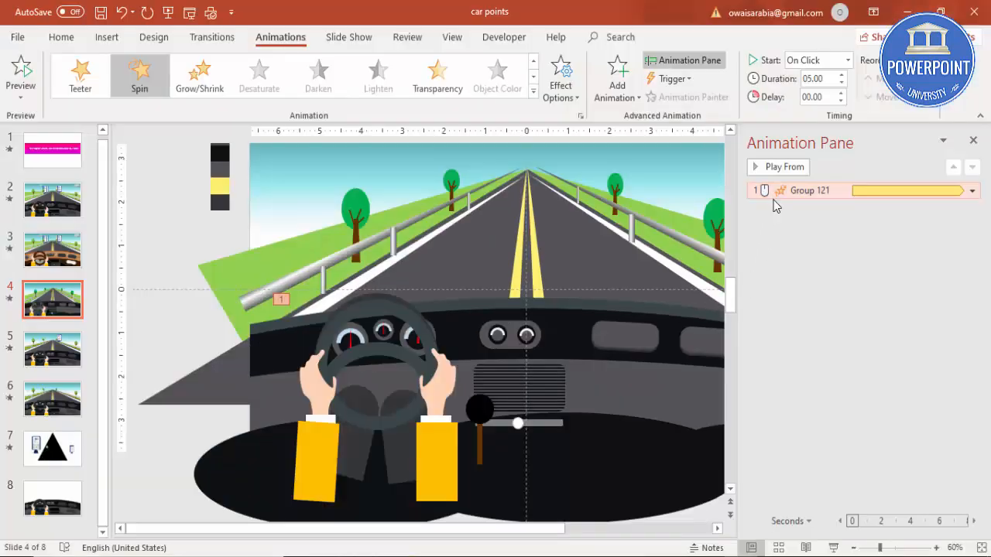
# Step: Set the steering wheel's Spin amount to a custom 10° clockwise and check the motion in a slide show
pyautogui.doubleClick(773, 197)
pyautogui.click(548, 202)
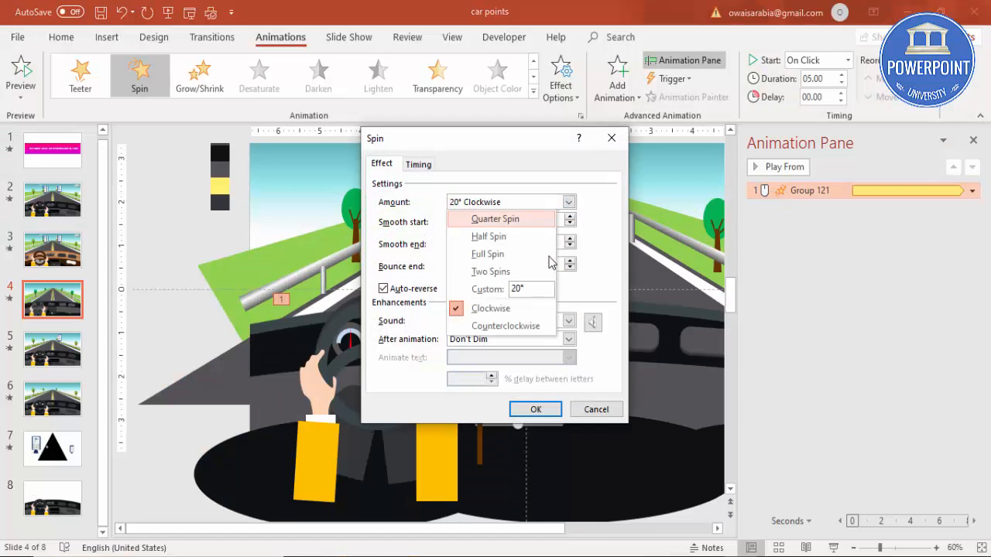
pyautogui.click(458, 290)
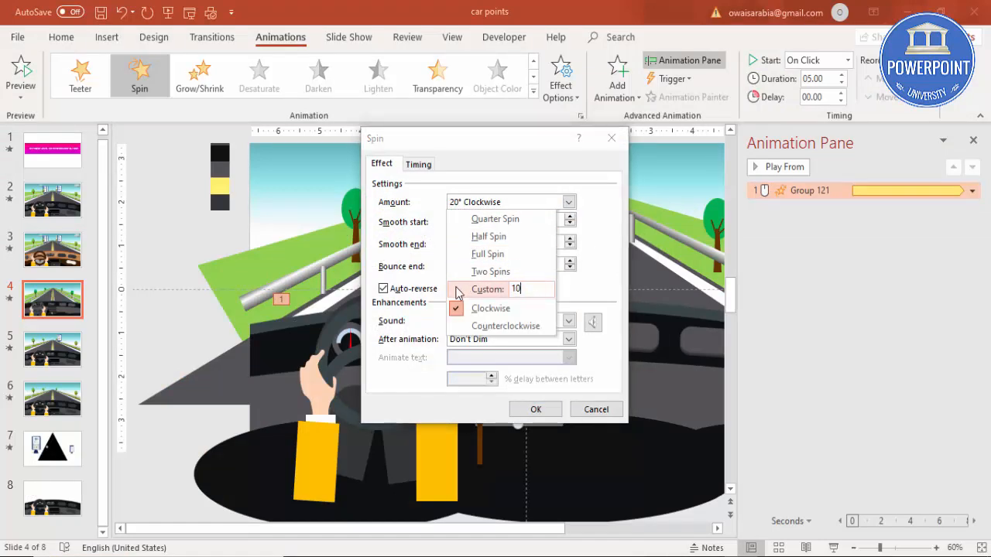
pyautogui.press('Return')
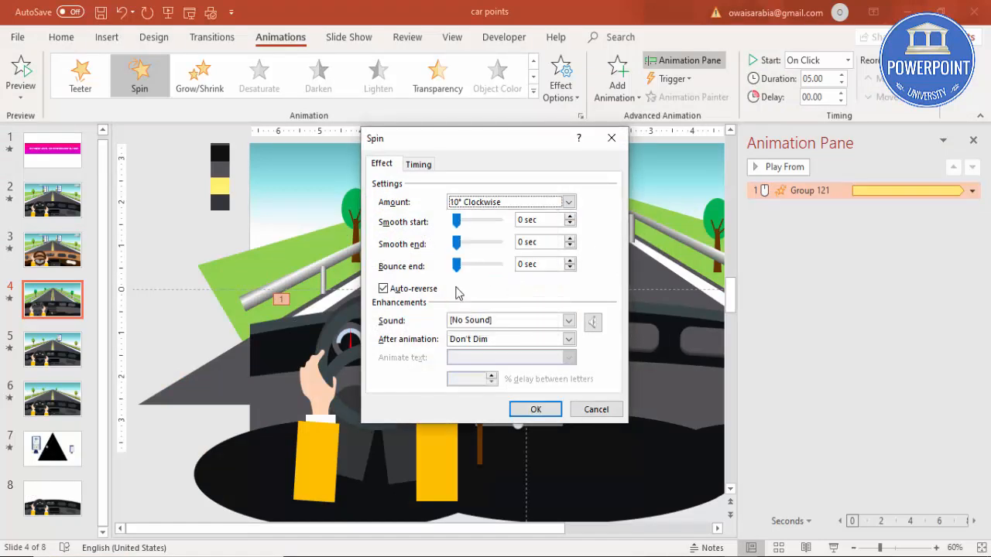
pyautogui.click(543, 405)
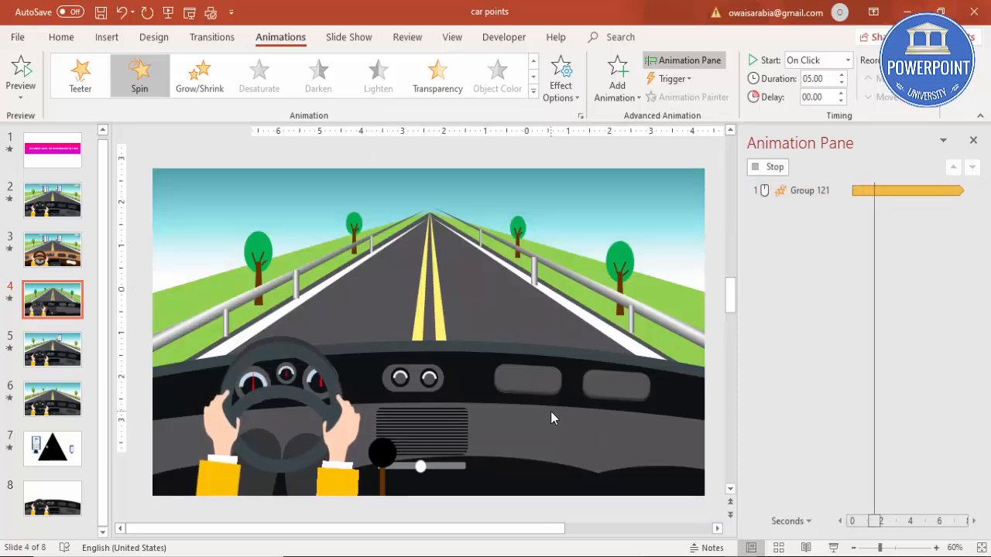
pyautogui.click(834, 548)
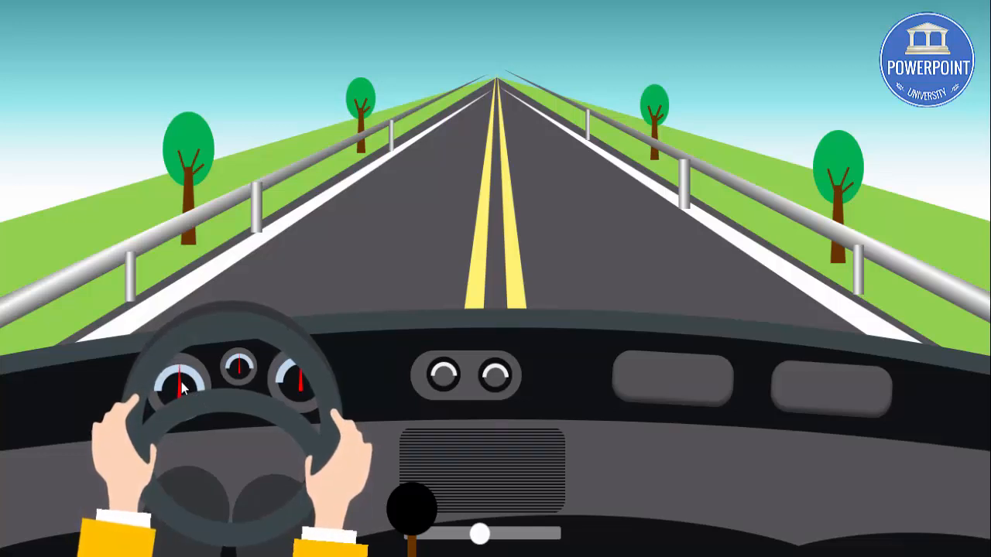
pyautogui.press('Escape')
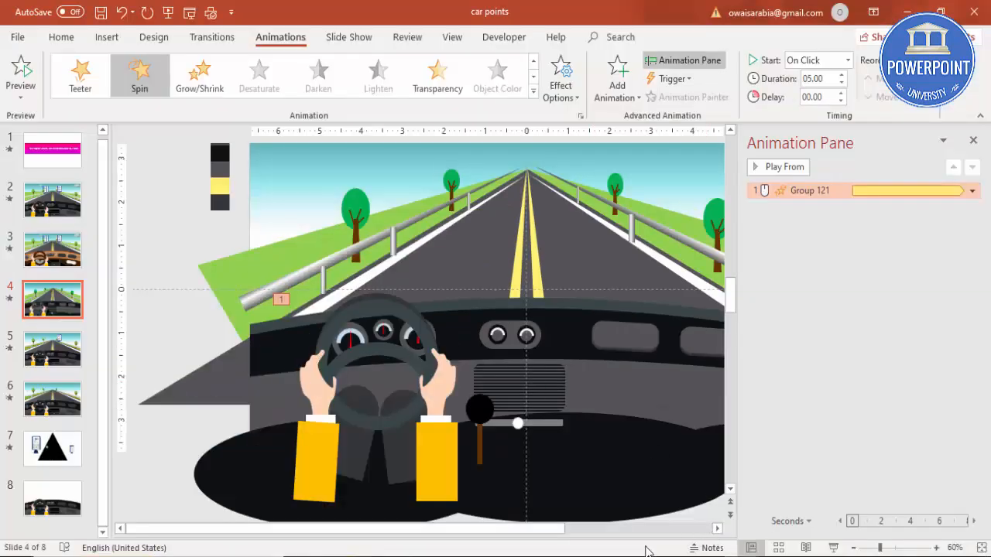
# Step: Add a Lines motion path to the large tree right of the road, ending diagonally down and outward beyond the slide's right edge
pyautogui.moveTo(534, 529); pyautogui.dragTo(608, 532)
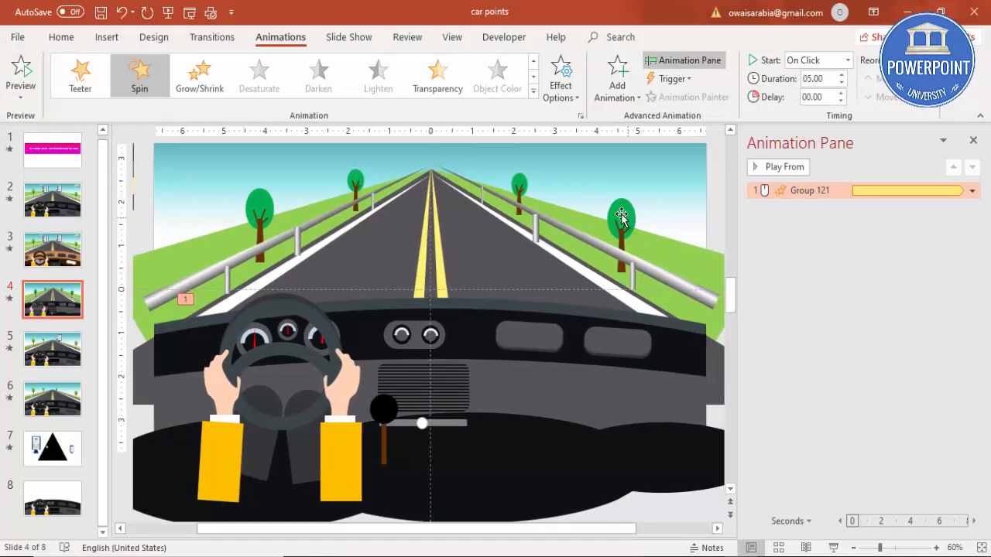
pyautogui.click(620, 214)
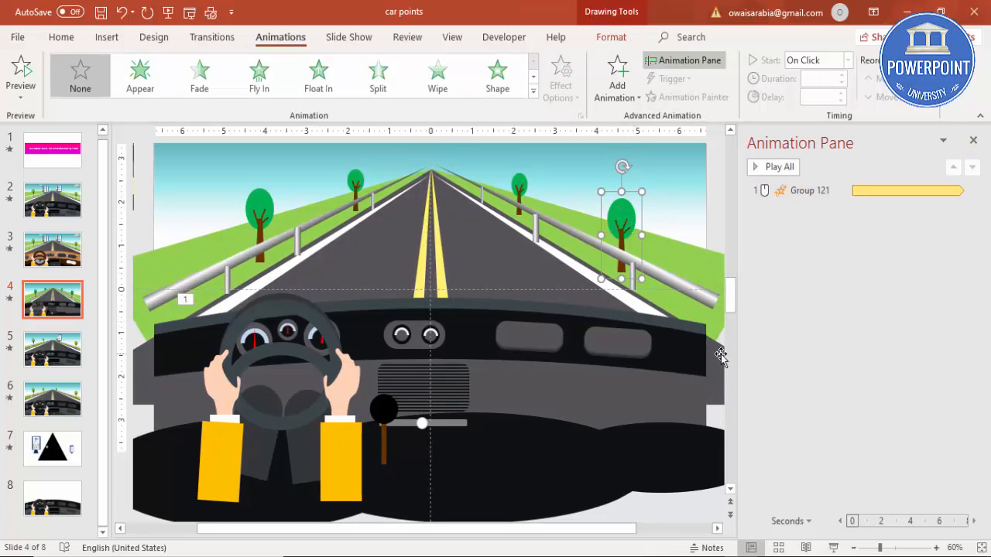
pyautogui.moveTo(737, 355); pyautogui.dragTo(785, 352)
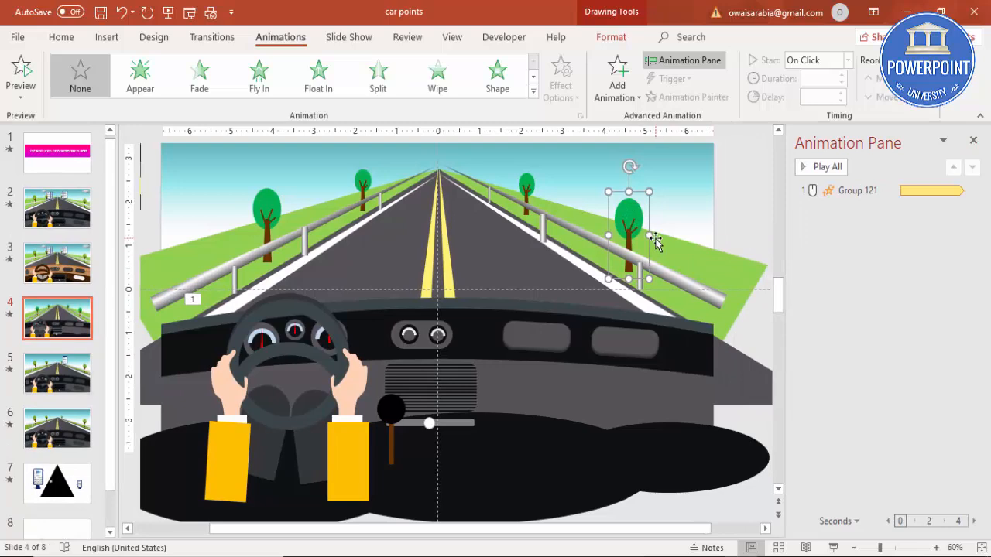
pyautogui.click(617, 82)
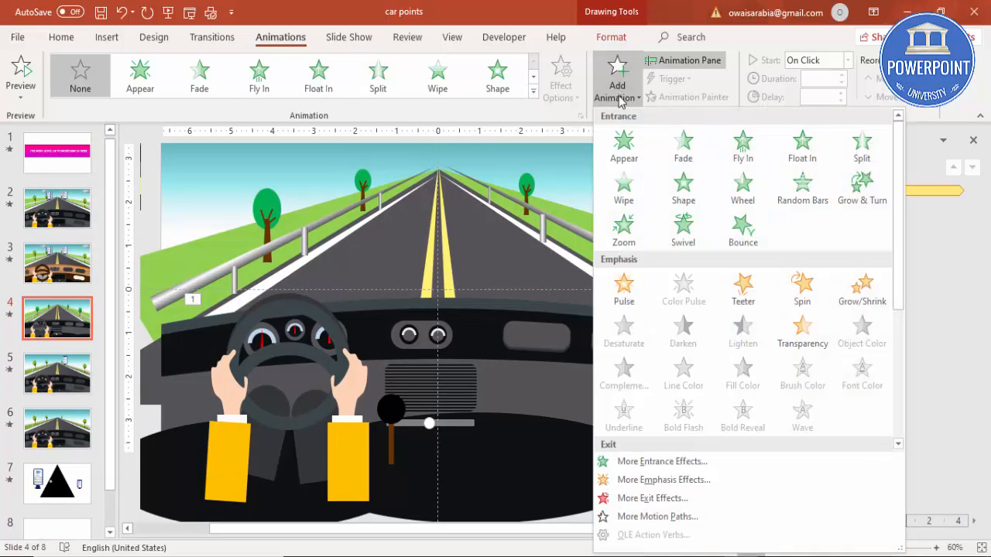
pyautogui.scroll(-3, 706, 344)
pyautogui.scroll(-2, 706, 345)
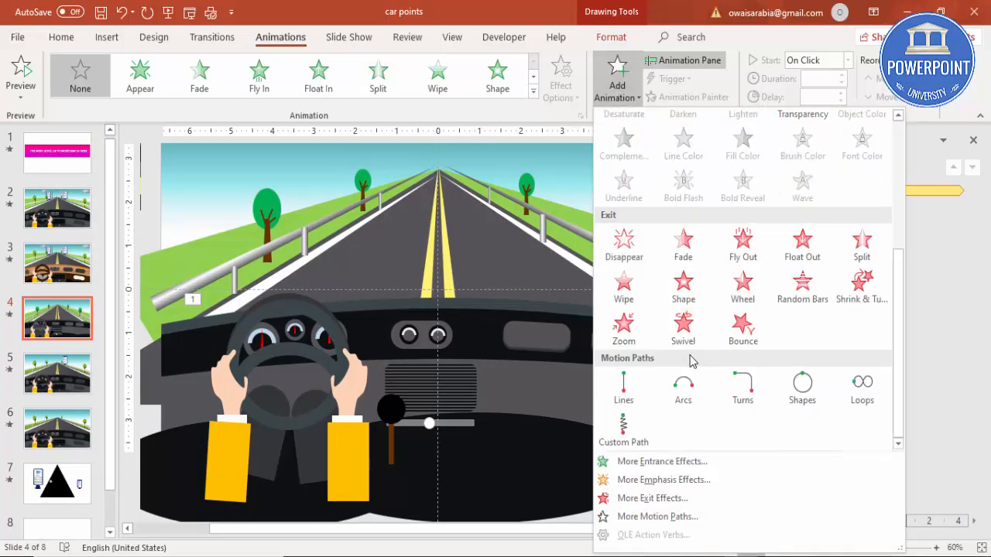
pyautogui.click(631, 398)
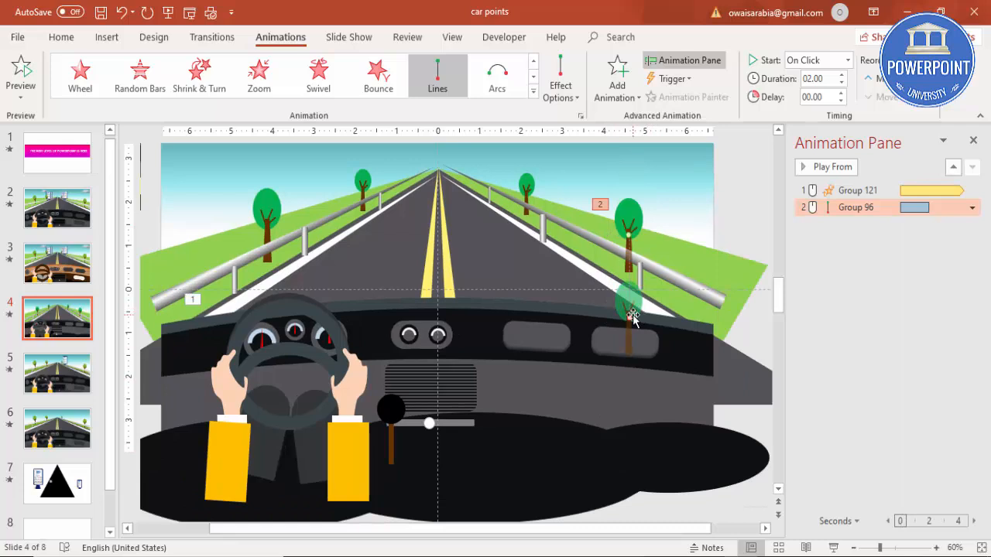
pyautogui.moveTo(628, 314); pyautogui.dragTo(738, 280)
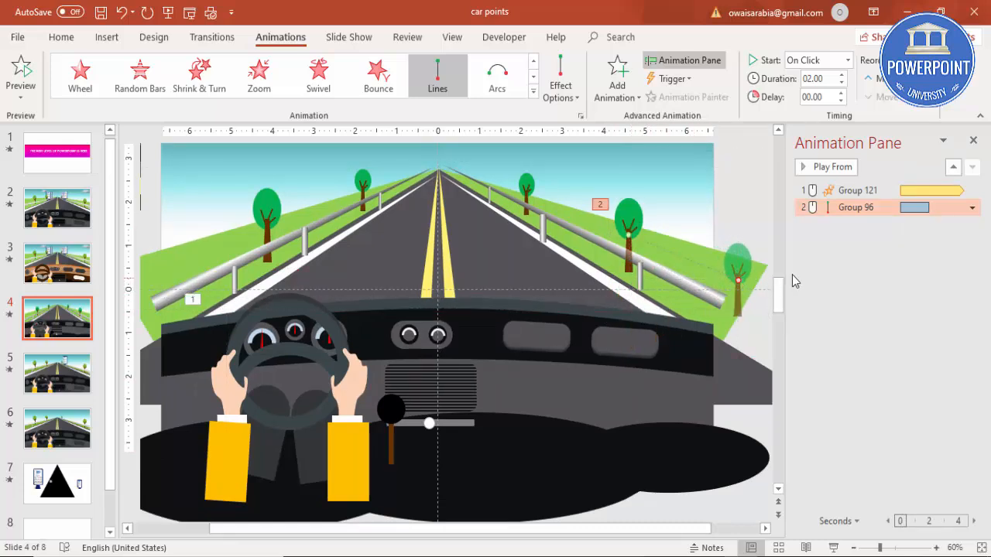
# Step: Set the right large tree's motion path to 0-second smooth start and smooth end, with a duration of 5 seconds (Very Slow)
pyautogui.click(847, 59)
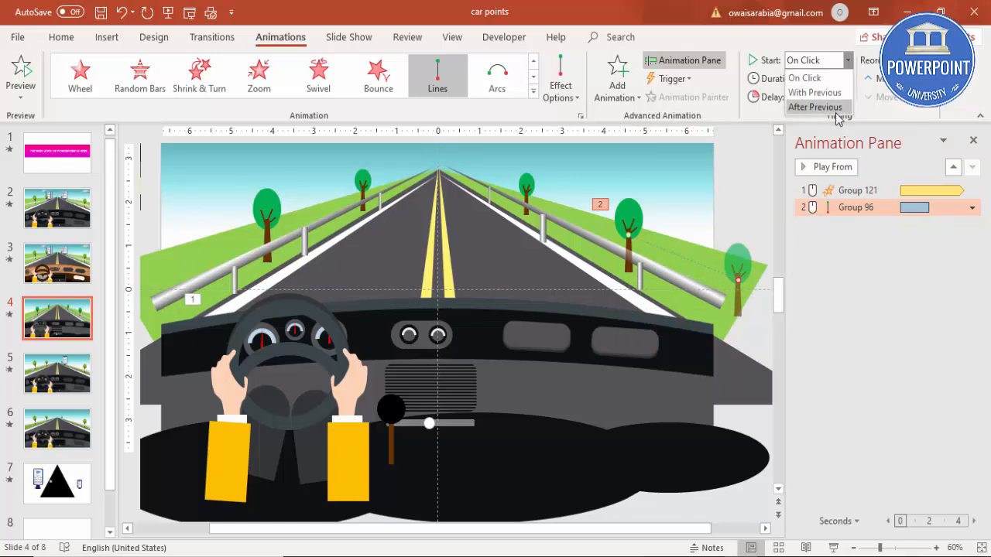
pyautogui.click(839, 211)
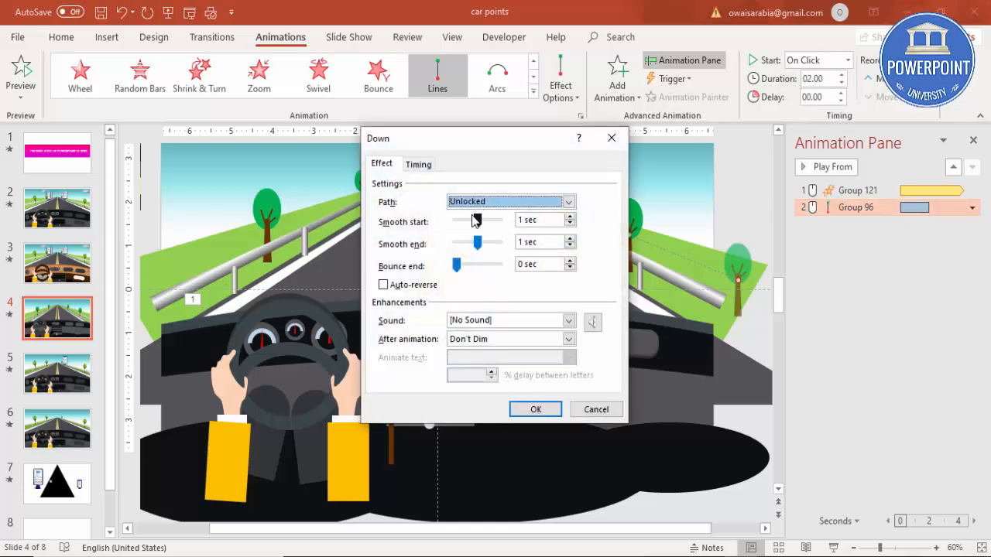
pyautogui.moveTo(476, 221); pyautogui.dragTo(361, 249)
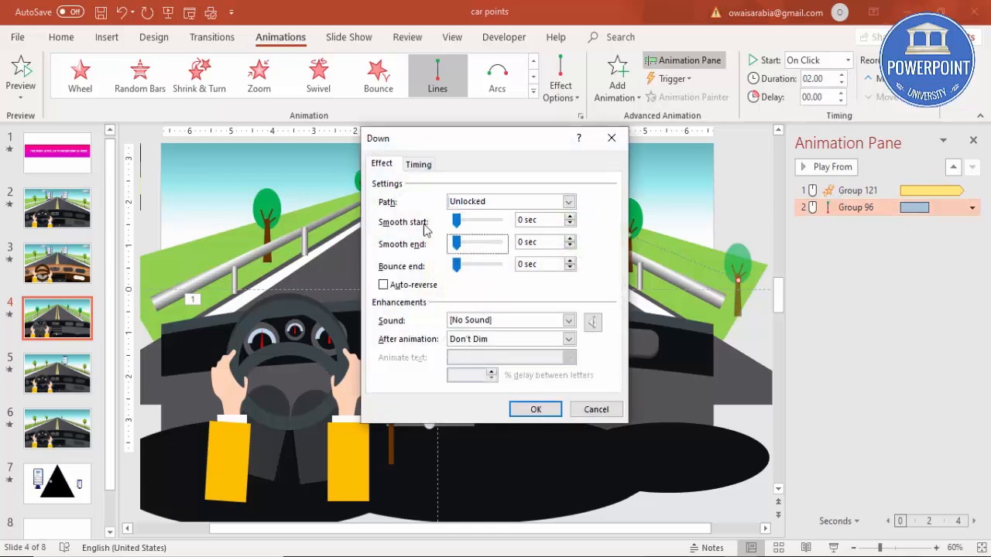
pyautogui.click(419, 165)
pyautogui.click(531, 223)
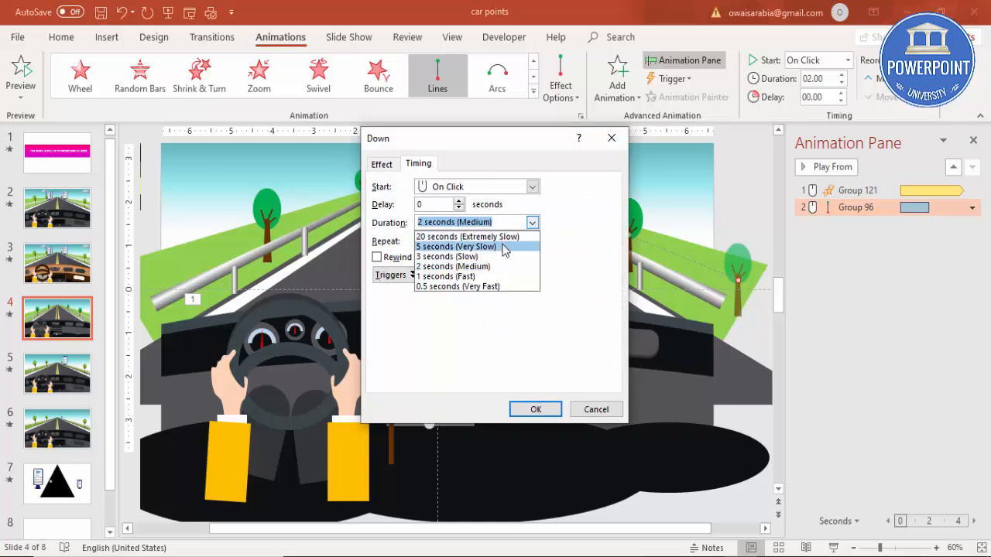
pyautogui.click(502, 248)
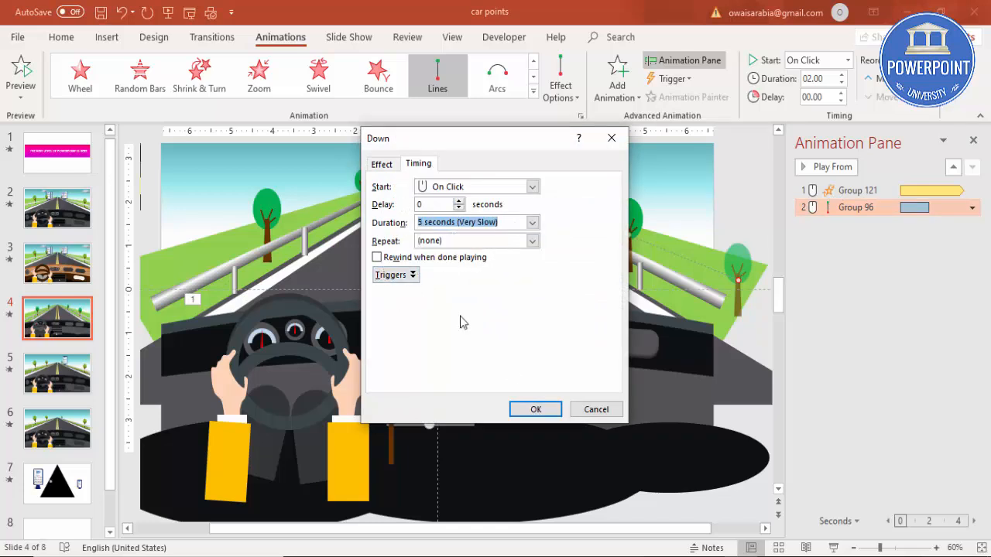
pyautogui.click(546, 410)
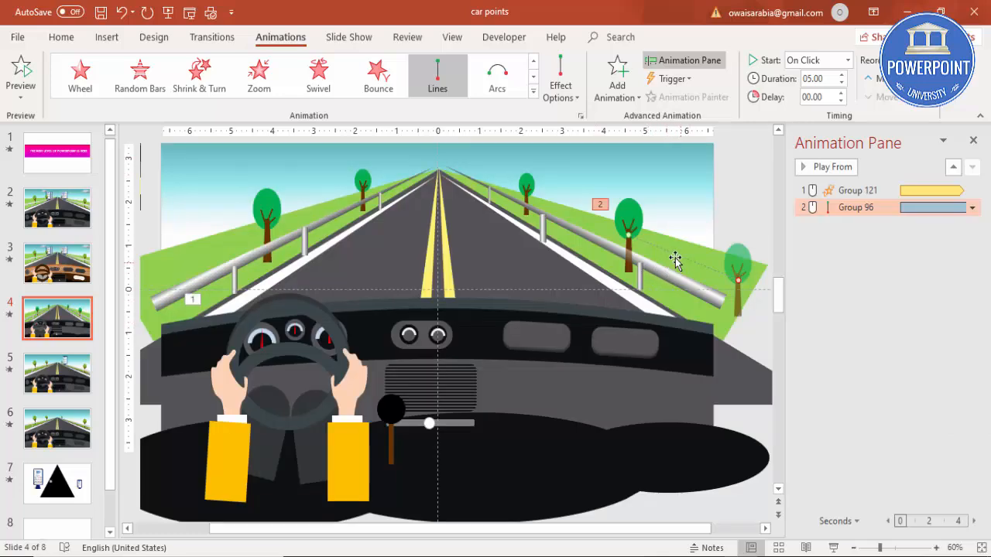
# Step: Copy the right large tree's animation to the large tree left of the road and redirect its path diagonally down beyond the slide's left edge
pyautogui.click(630, 217)
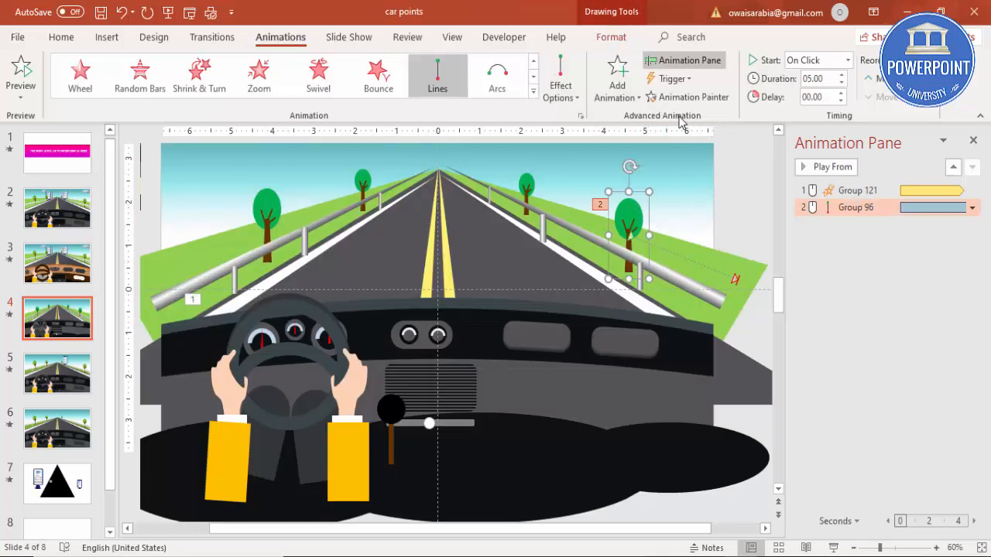
pyautogui.click(688, 99)
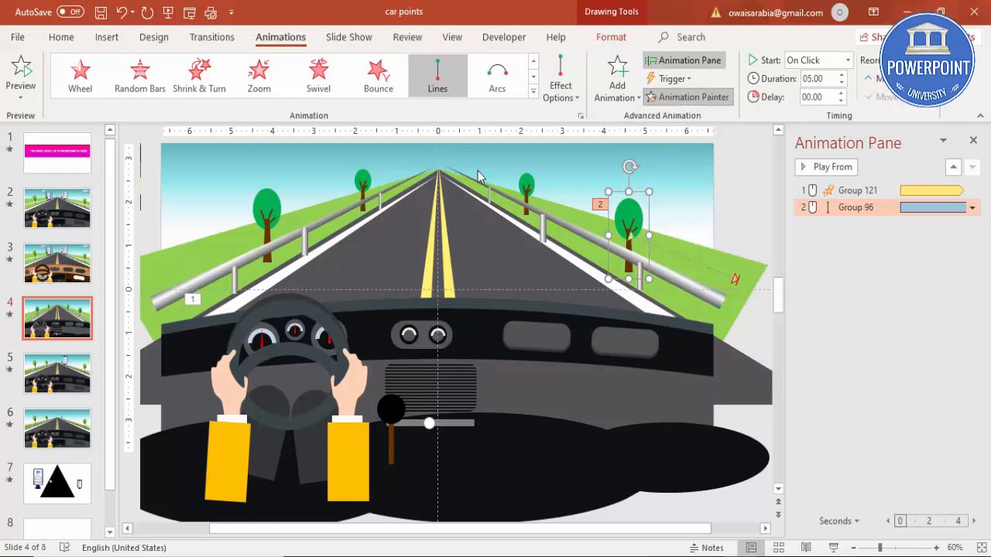
pyautogui.click(269, 203)
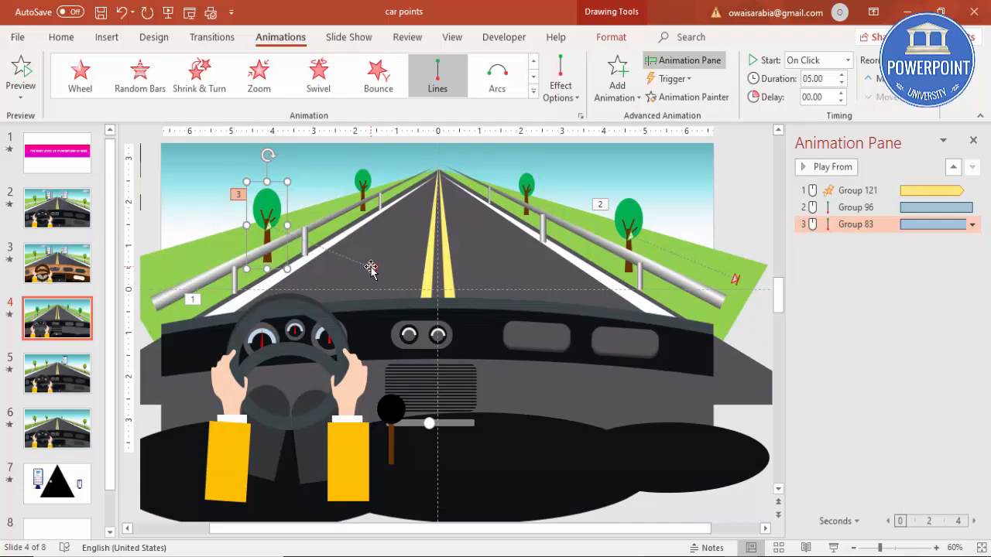
pyautogui.moveTo(371, 268); pyautogui.dragTo(171, 275)
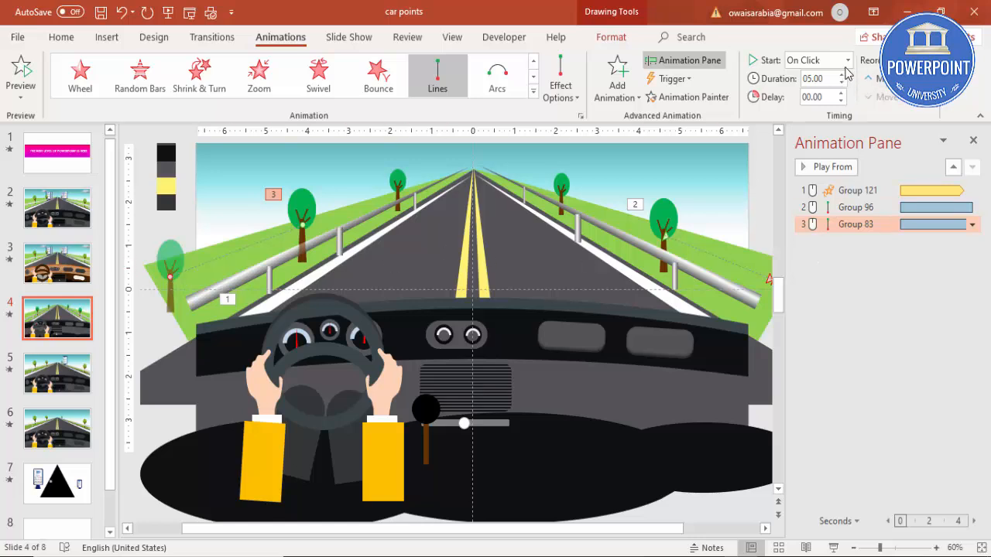
# Step: Set the left large tree's motion to start With Previous and check both large trees' movement in a slide show
pyautogui.click(822, 94)
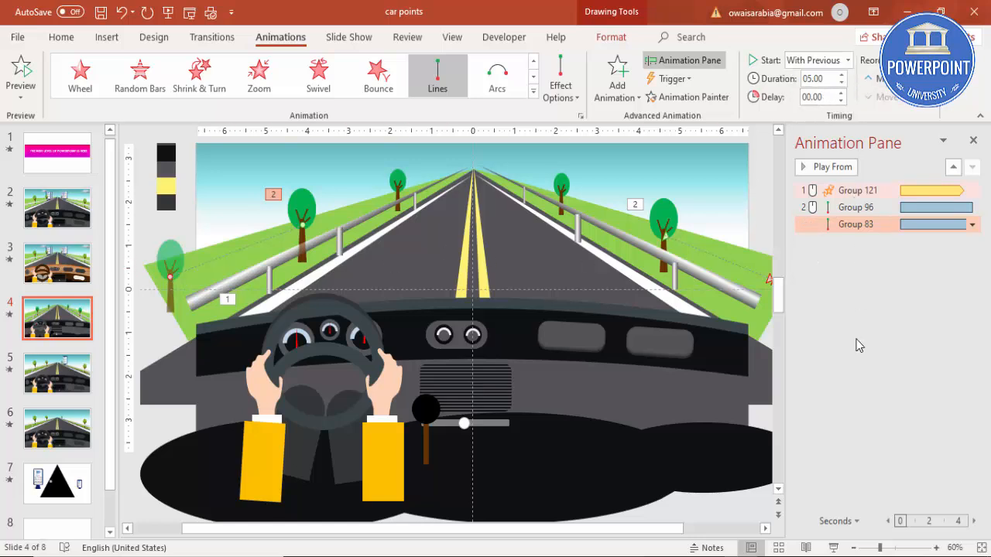
pyautogui.click(833, 547)
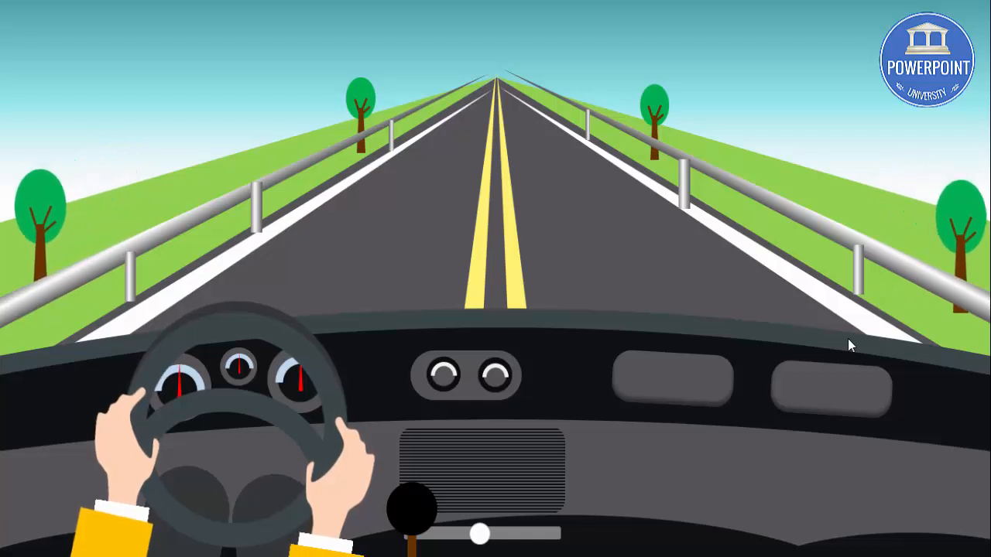
pyautogui.press('Escape')
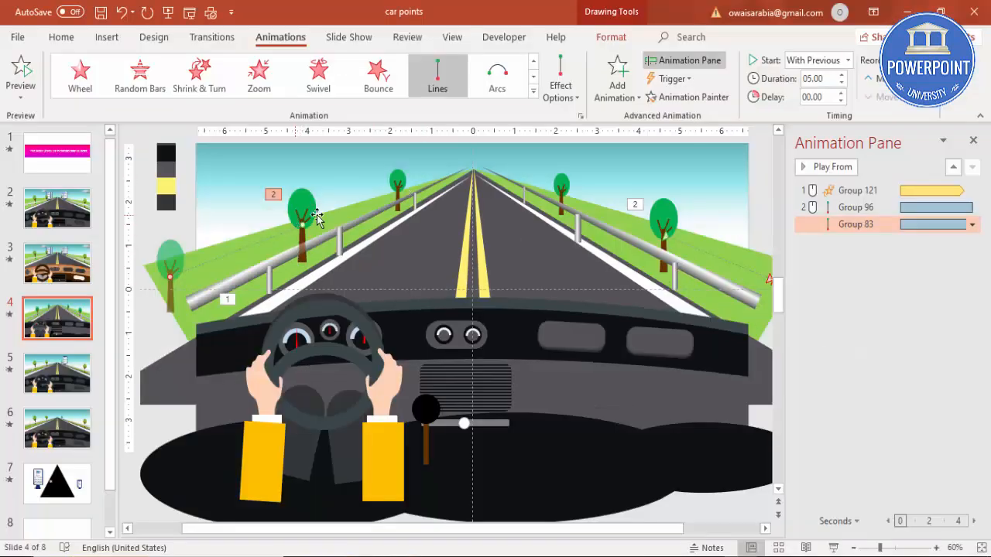
# Step: Copy the right large tree's animation to the small tree right of the road and extend its path past the slide's right edge
pyautogui.click(674, 203)
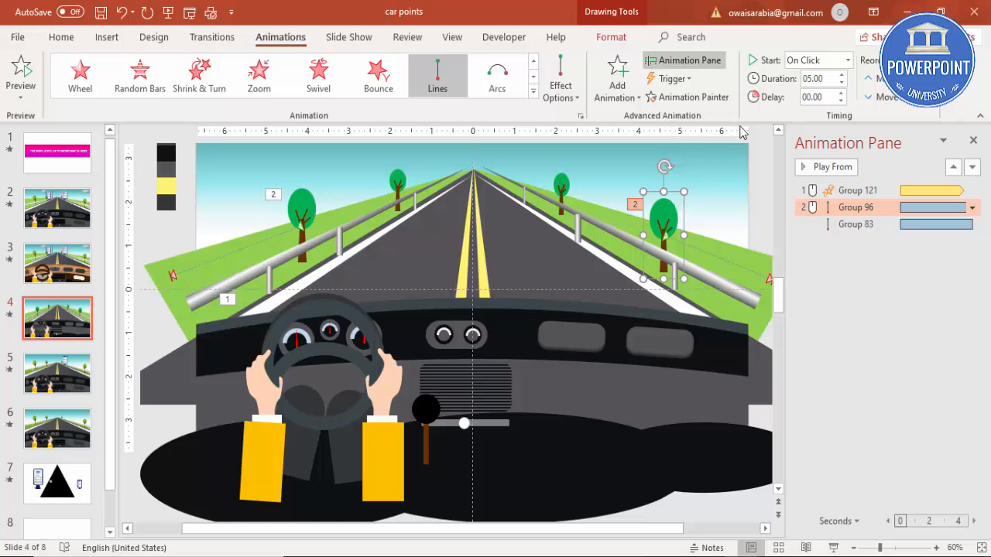
pyautogui.click(689, 97)
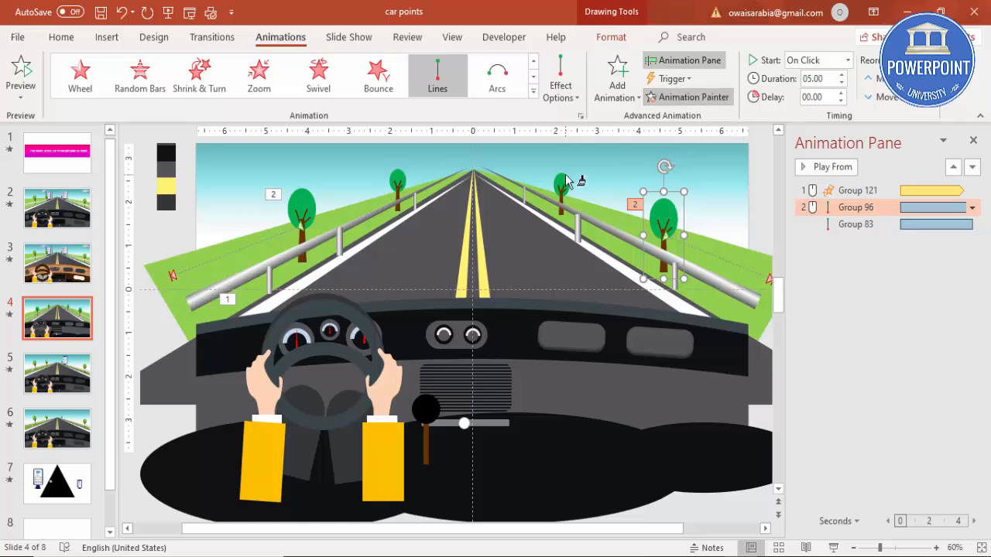
pyautogui.click(566, 182)
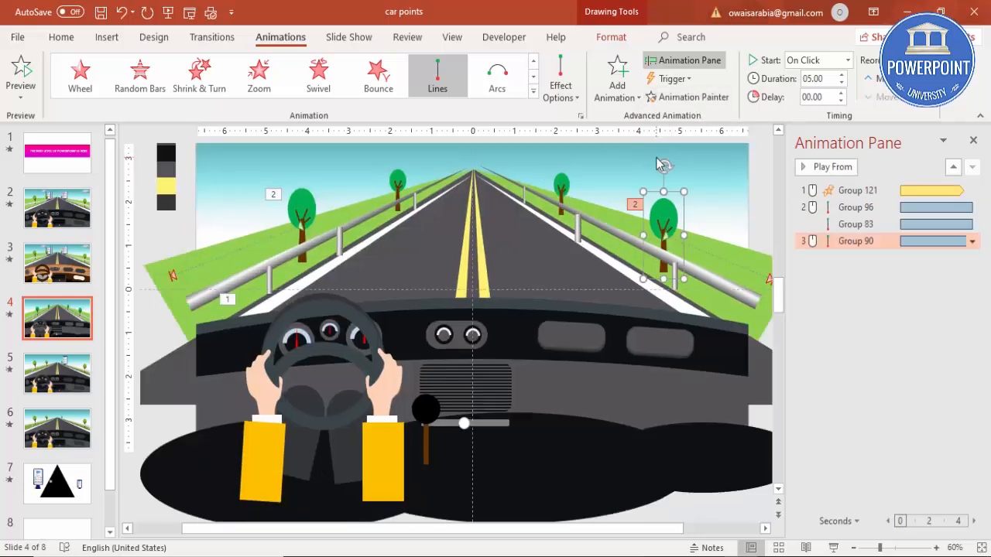
pyautogui.click(665, 236)
pyautogui.moveTo(686, 245); pyautogui.dragTo(747, 285)
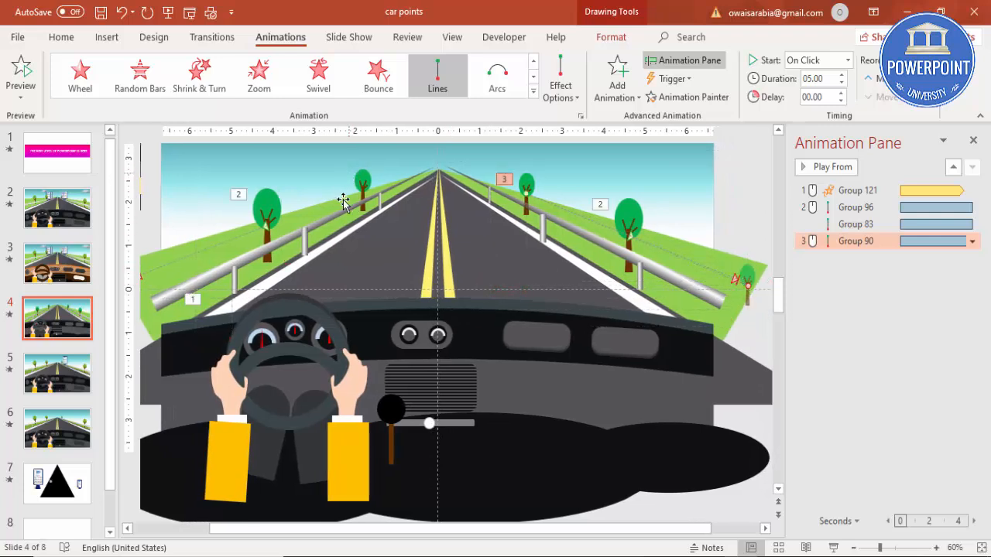
# Step: Copy the left large tree's animation to the small tree left of the road and extend its path past the slide's left edge
pyautogui.click(270, 209)
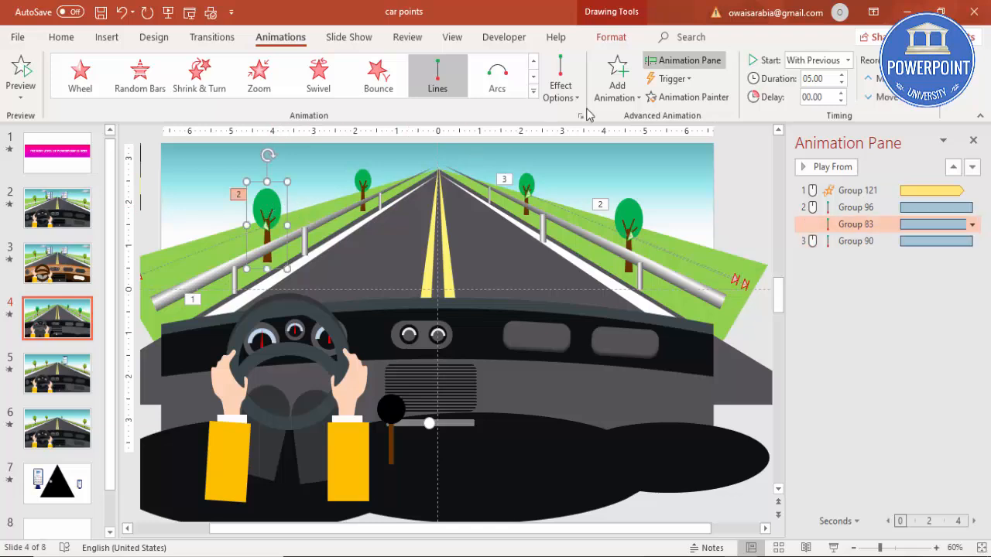
pyautogui.click(687, 96)
pyautogui.click(365, 181)
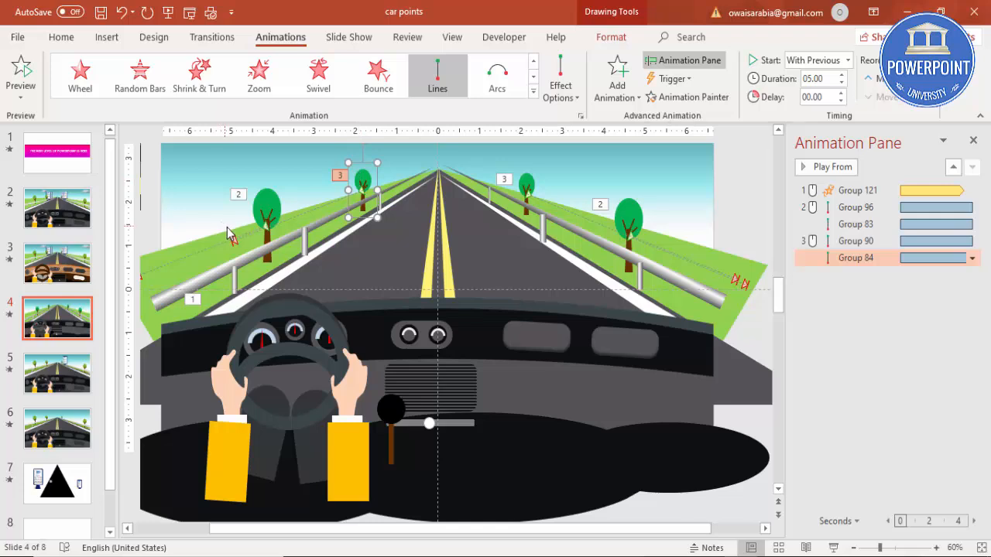
pyautogui.click(234, 240)
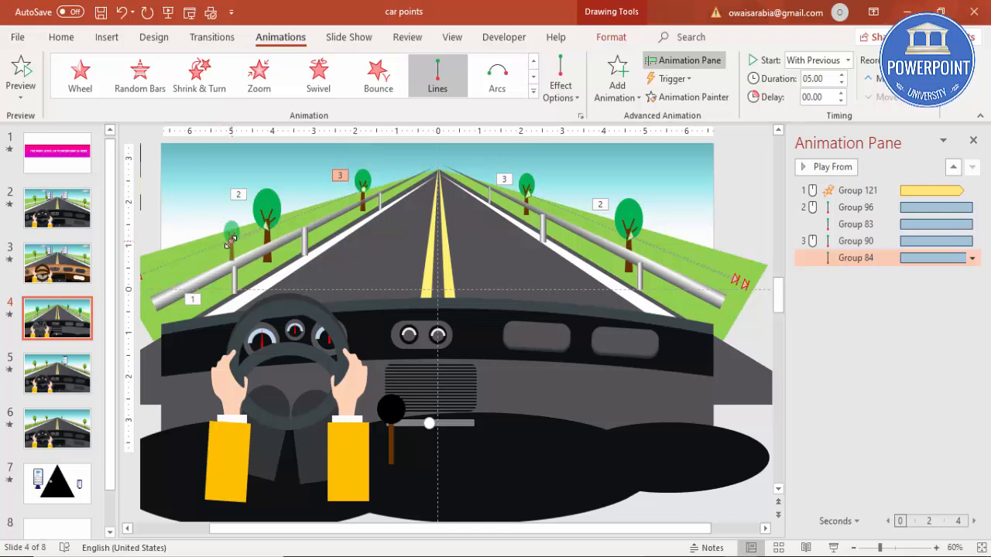
pyautogui.moveTo(228, 245); pyautogui.dragTo(167, 283)
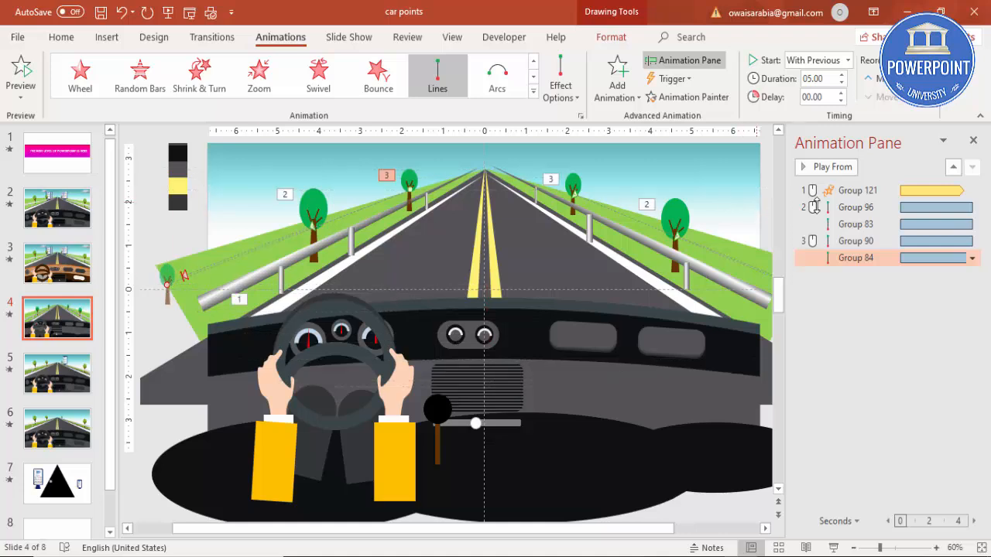
# Step: Set the right small tree's motion to start With Previous with a 0.5-second delay
pyautogui.click(856, 241)
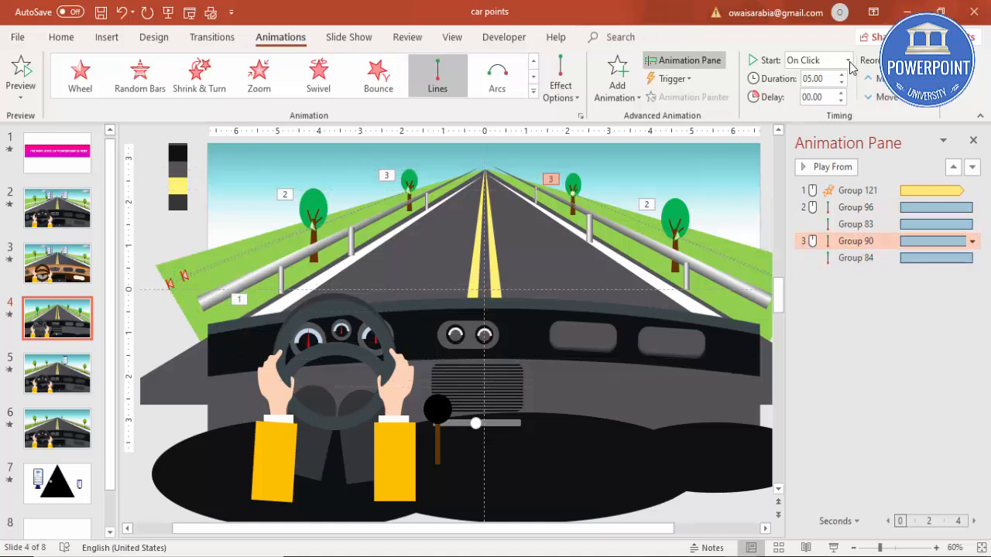
pyautogui.click(848, 60)
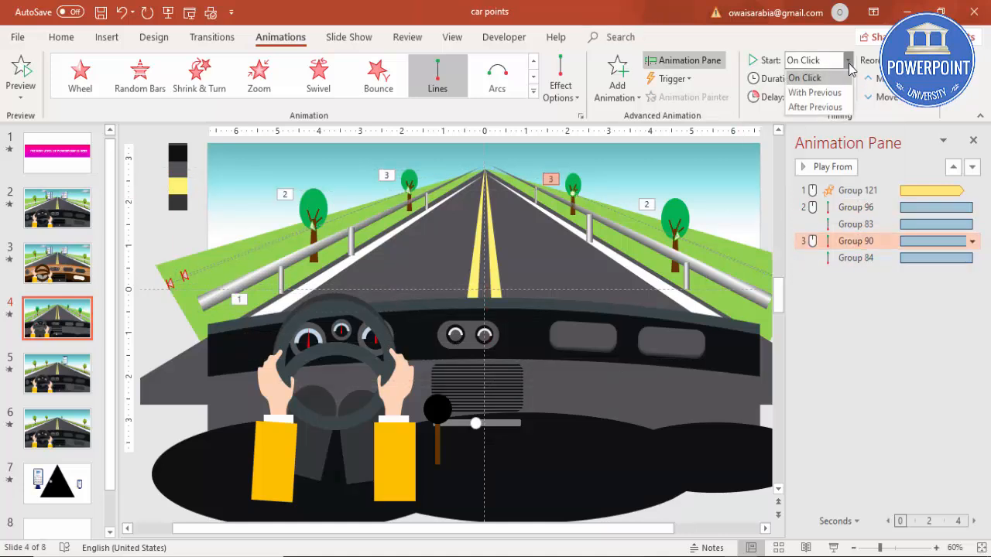
pyautogui.click(833, 92)
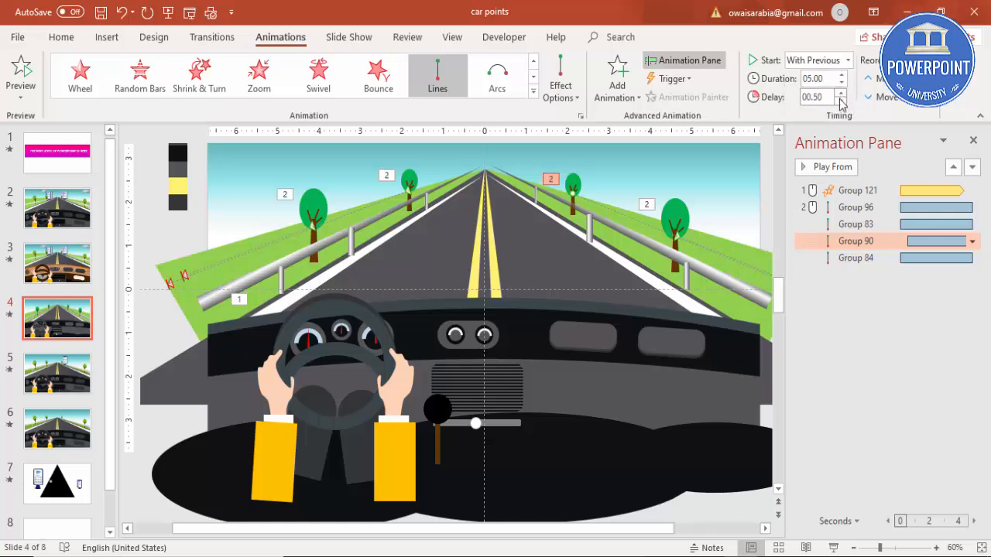
# Step: Set a 0.5-second delay on the left small tree's motion and check all four trees in a slide show
pyautogui.click(863, 259)
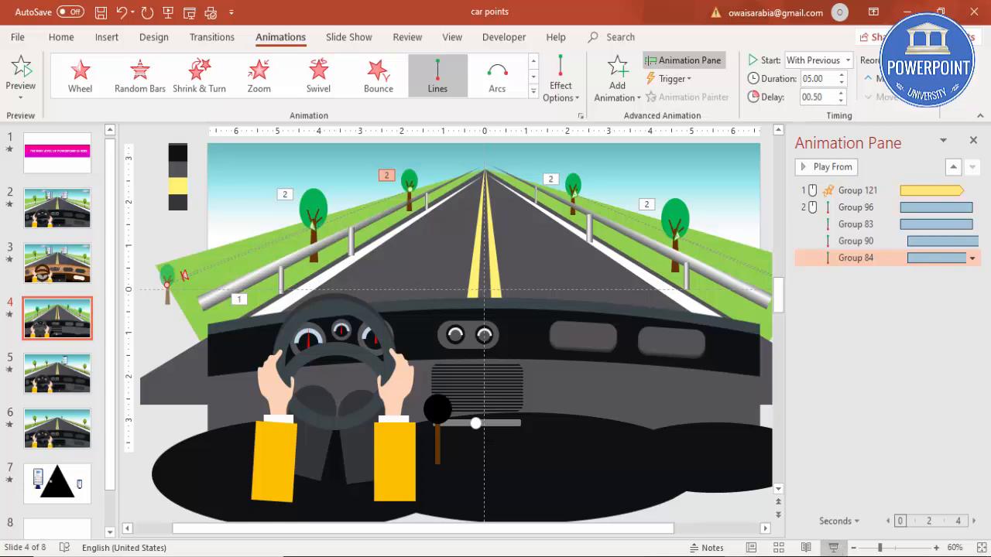
pyautogui.click(834, 548)
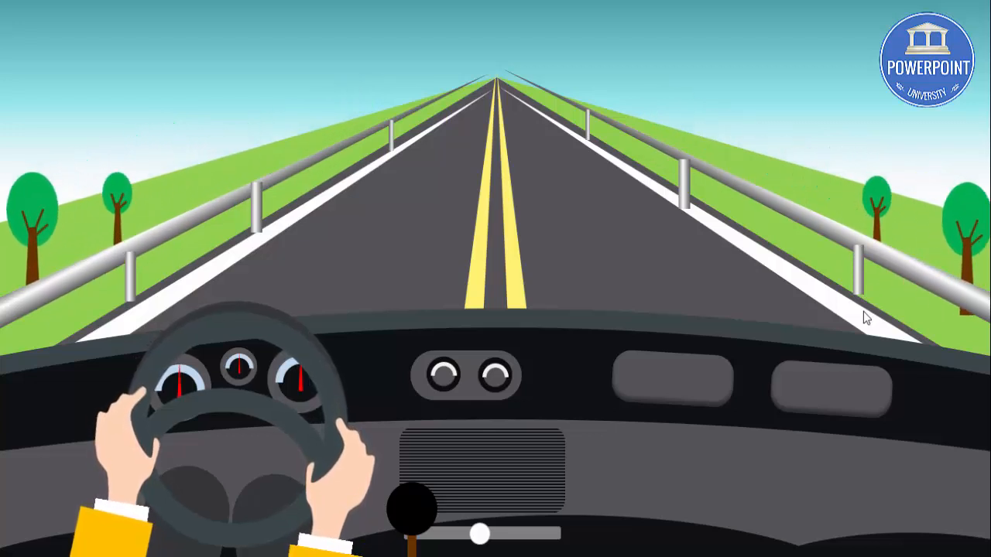
pyautogui.press('Escape')
# Step: Set the duration of the right small tree's motion path to 20 seconds (Extremely Slow)
pyautogui.click(867, 240)
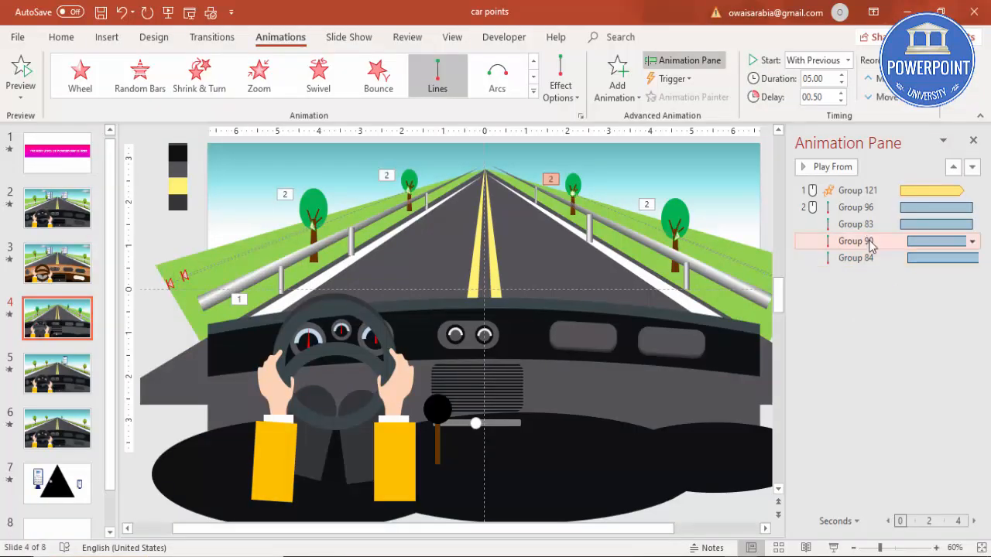
pyautogui.doubleClick(869, 241)
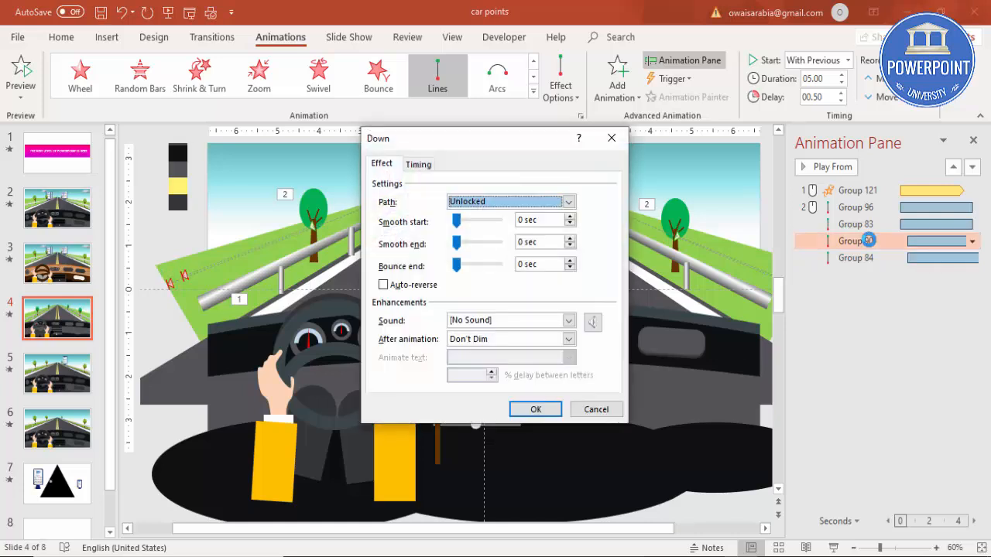
pyautogui.click(419, 164)
pyautogui.click(532, 223)
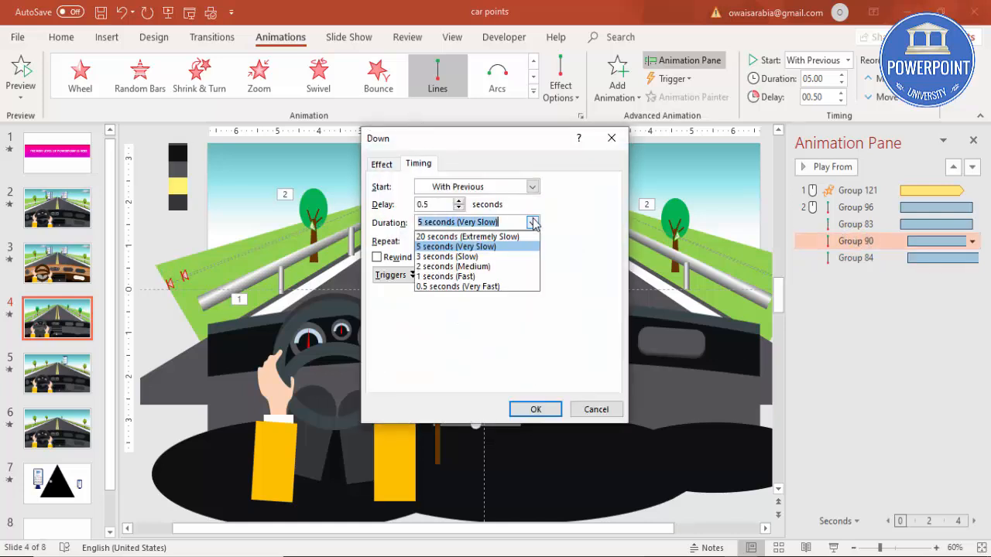
pyautogui.click(495, 237)
pyautogui.click(552, 412)
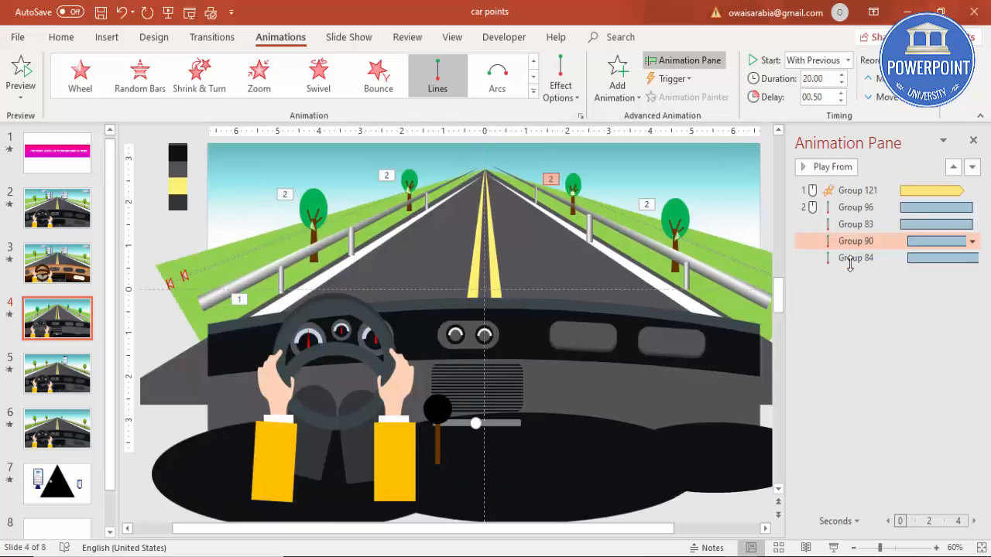
# Step: Set the left small tree's motion path duration to 20 seconds (Extremely Slow) and check the scene in a slide show
pyautogui.doubleClick(850, 260)
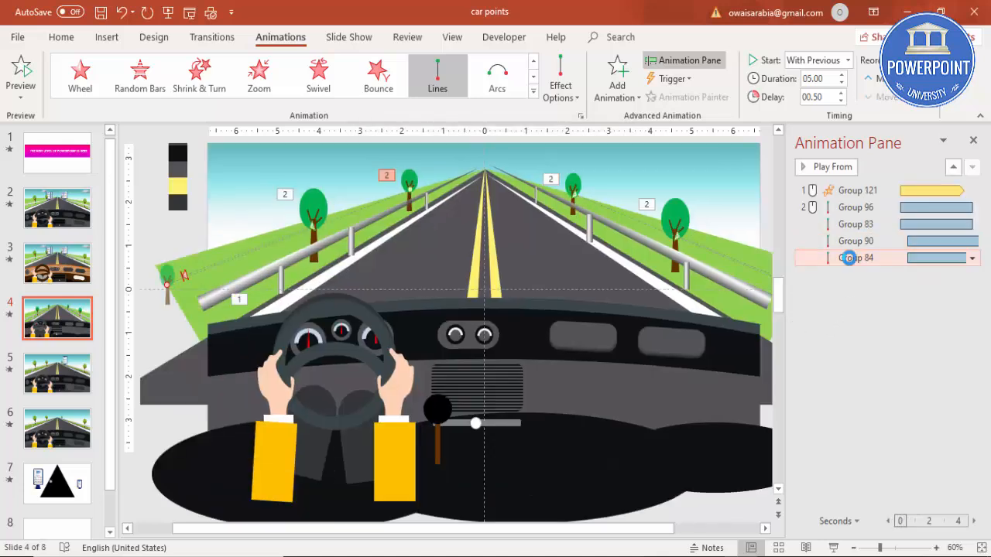
pyautogui.click(427, 166)
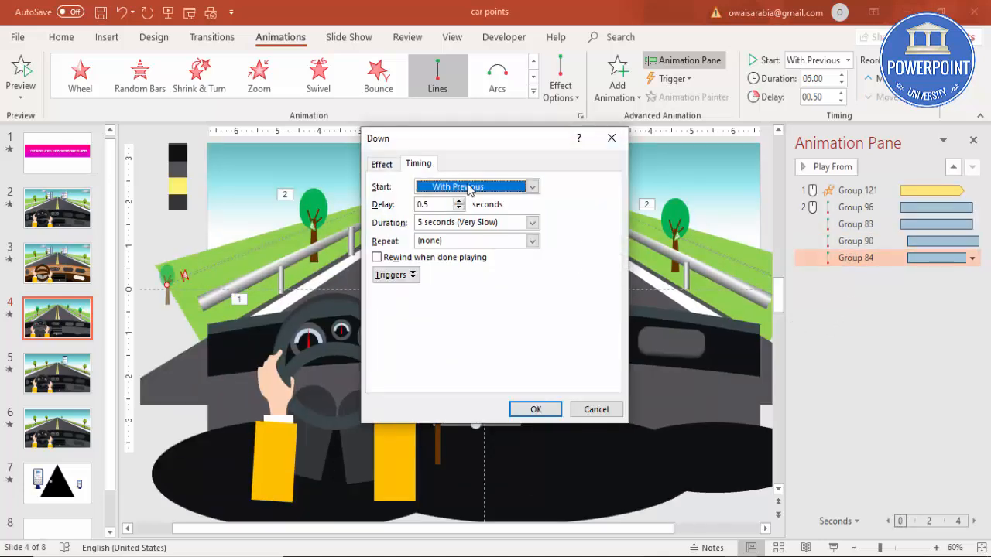
pyautogui.click(531, 223)
pyautogui.click(472, 235)
pyautogui.click(535, 410)
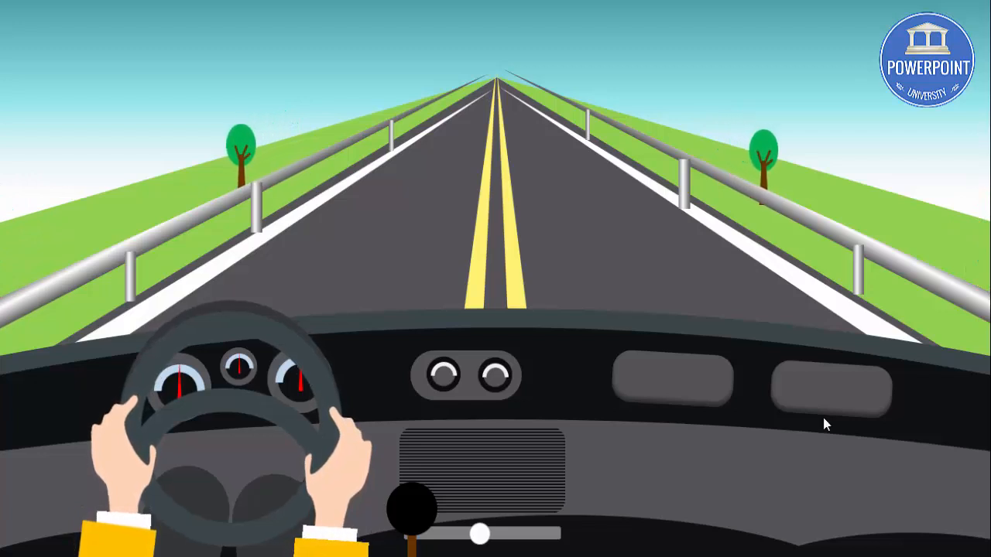
pyautogui.press('Escape')
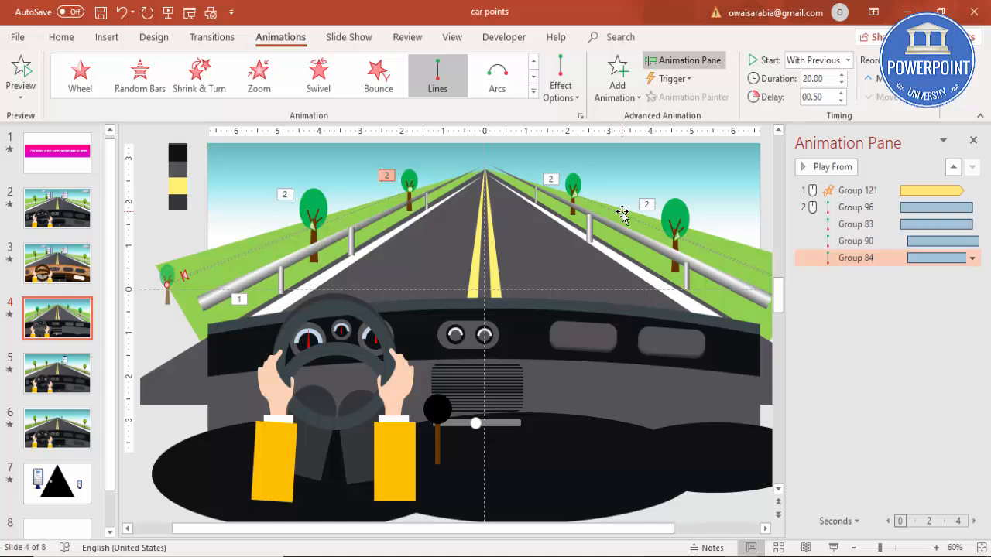
pyautogui.press('Escape')
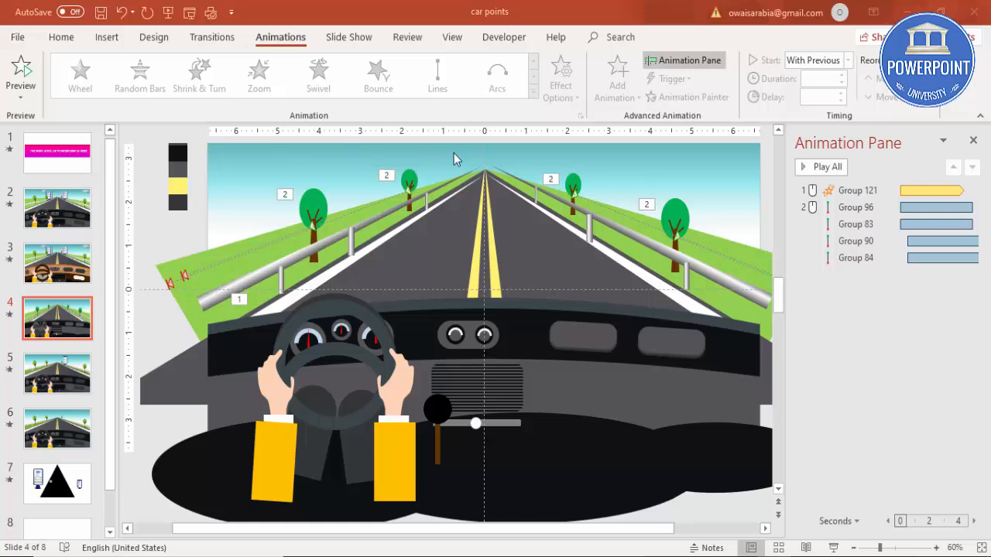
# Step: Draw a rounded rectangle about 1.06 inches wide in the sky left of the left trees, with black fill and no outline
pyautogui.click(106, 37)
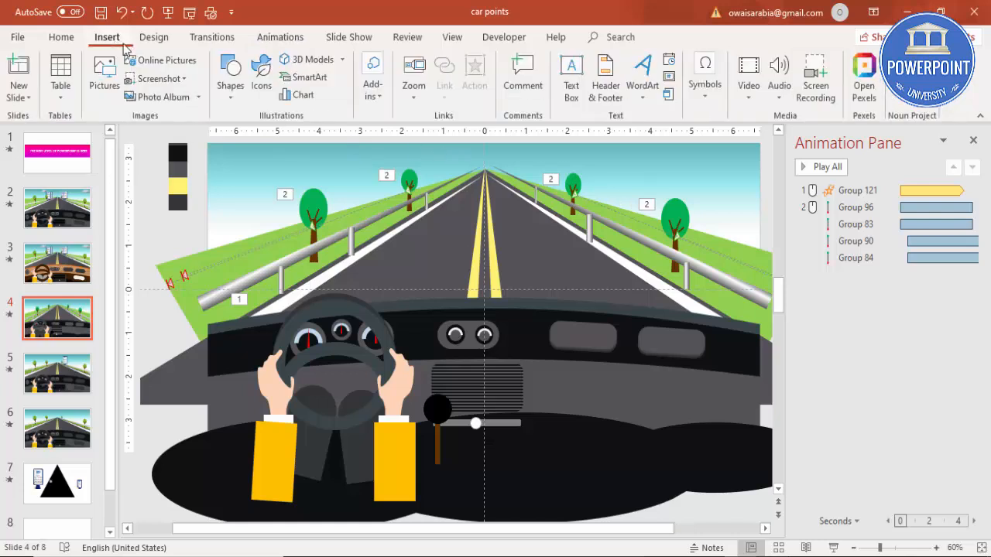
pyautogui.click(228, 107)
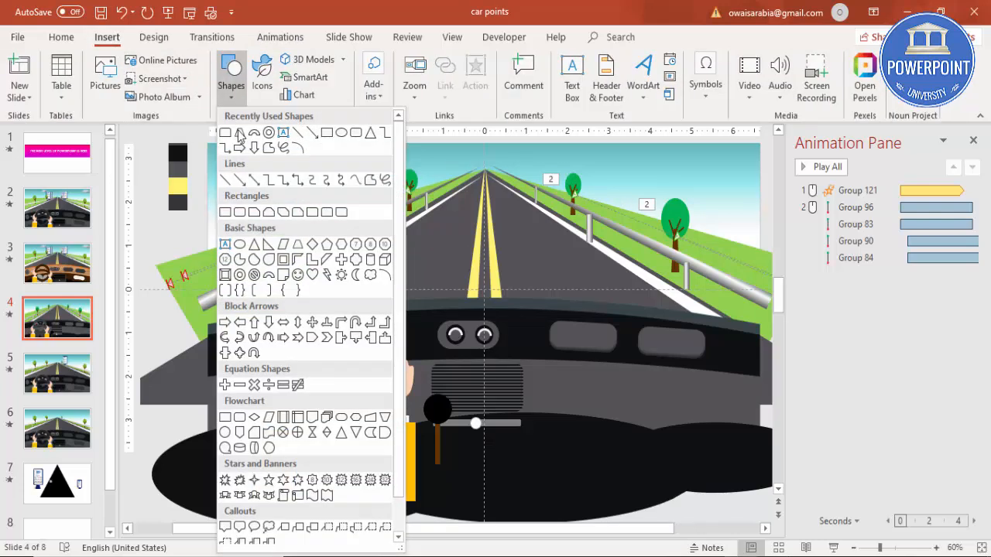
pyautogui.click(240, 213)
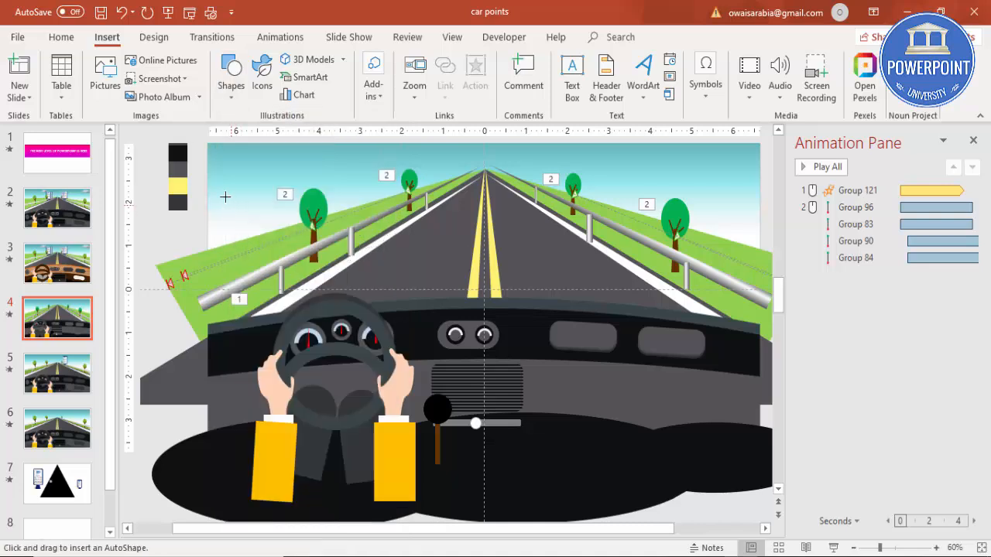
pyautogui.moveTo(221, 158); pyautogui.dragTo(267, 219)
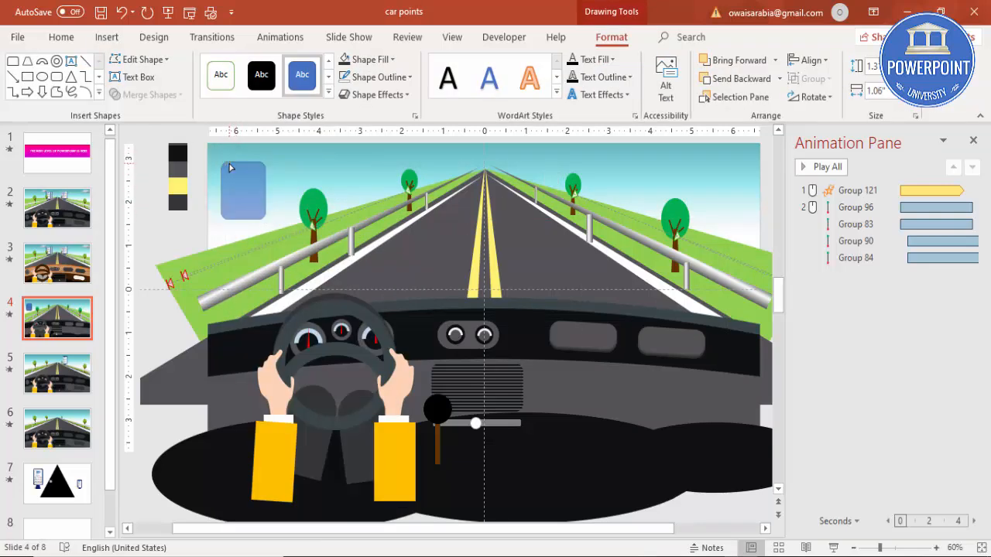
pyautogui.click(380, 59)
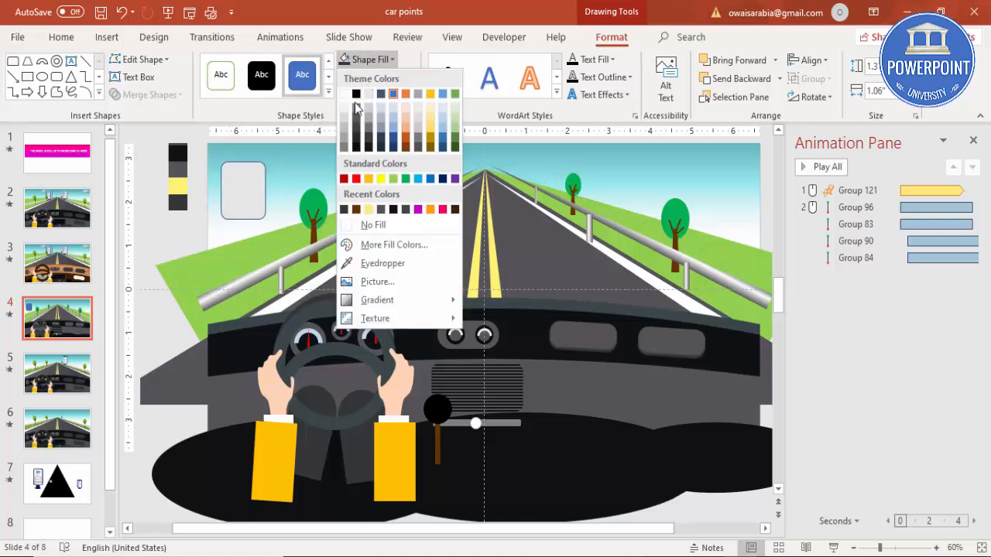
pyautogui.click(355, 94)
pyautogui.click(375, 79)
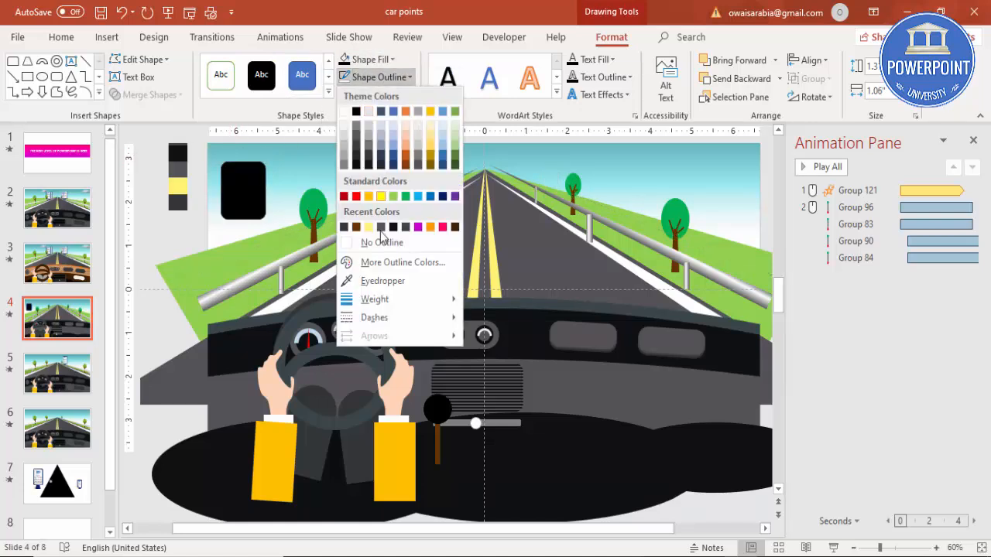
pyautogui.click(373, 240)
# Step: Duplicate the black rounded rectangle beside the original and fill the copy white
pyautogui.moveTo(254, 186); pyautogui.dragTo(279, 195)
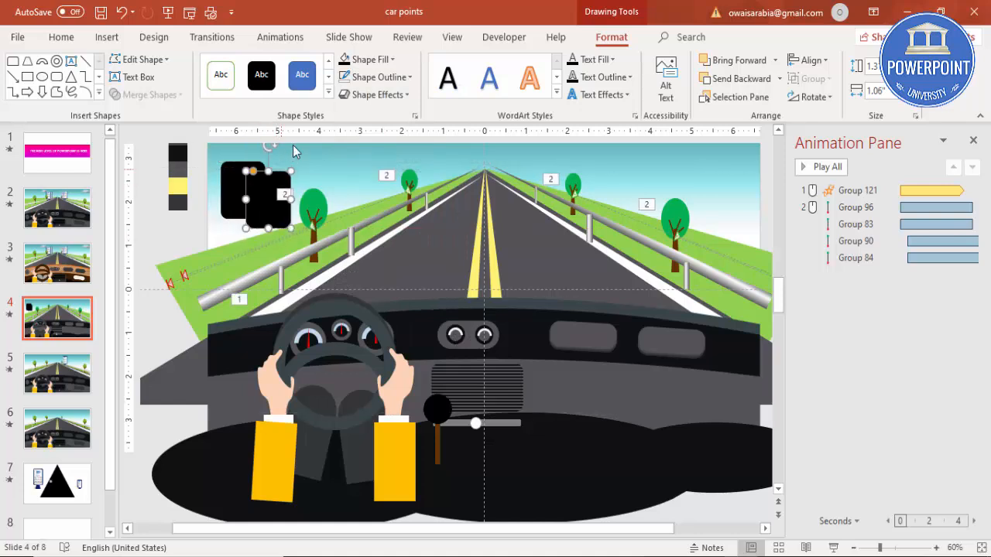
pyautogui.click(364, 61)
pyautogui.click(345, 102)
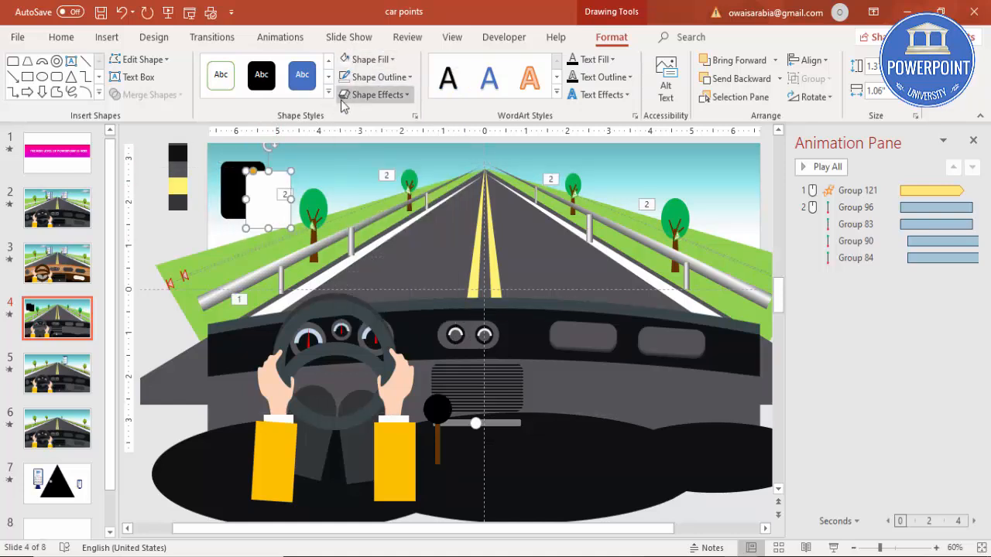
# Step: Resize both rounded rectangles and place the white one, about 0.86 inches wide, inside the black one to form a framed sign board
pyautogui.moveTo(252, 171); pyautogui.dragTo(255, 228)
pyautogui.click(260, 179)
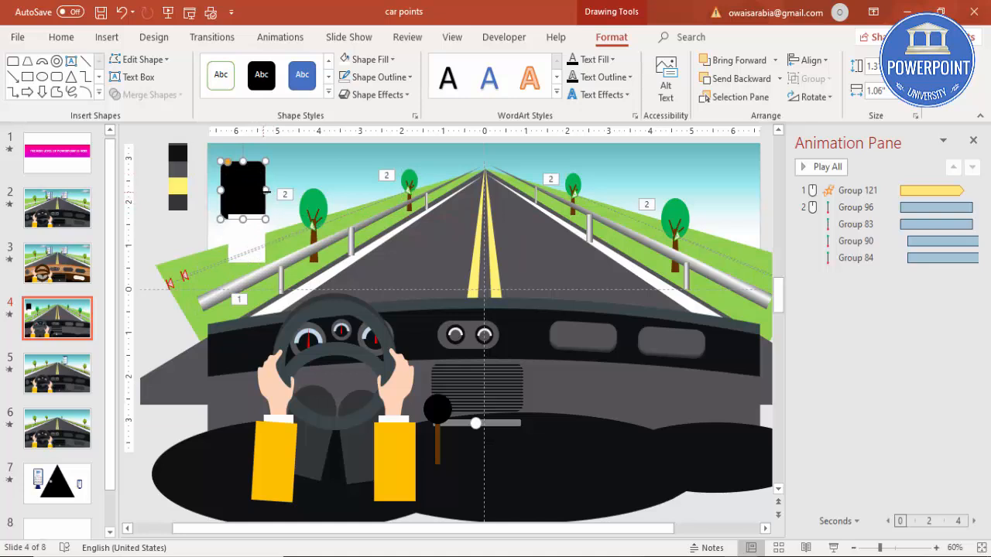
pyautogui.moveTo(264, 188); pyautogui.dragTo(261, 192)
pyautogui.moveTo(248, 241); pyautogui.dragTo(243, 208)
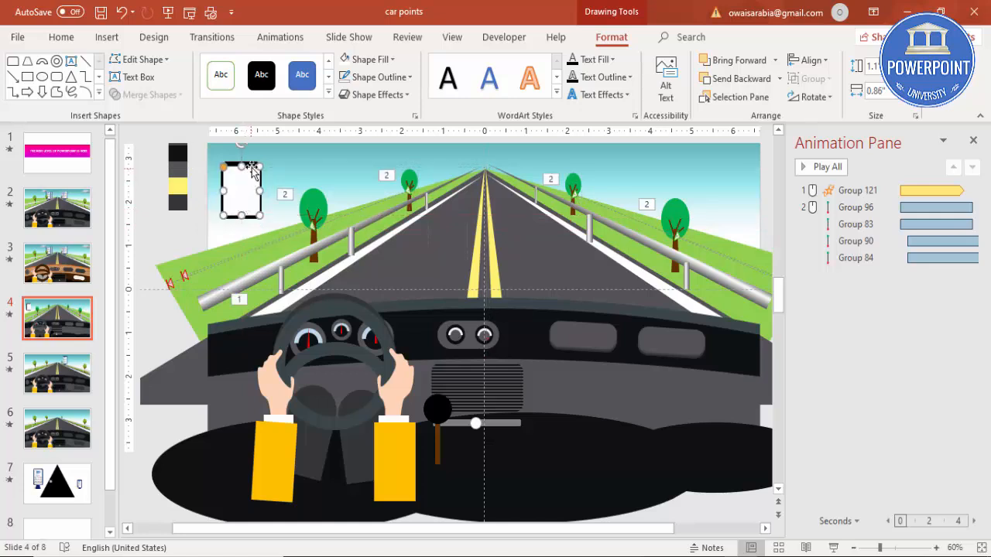
# Step: Align the white and black rounded rectangles to each other by center and middle
pyautogui.keyDown('shift'); pyautogui.click(253, 165); pyautogui.keyUp('shift')
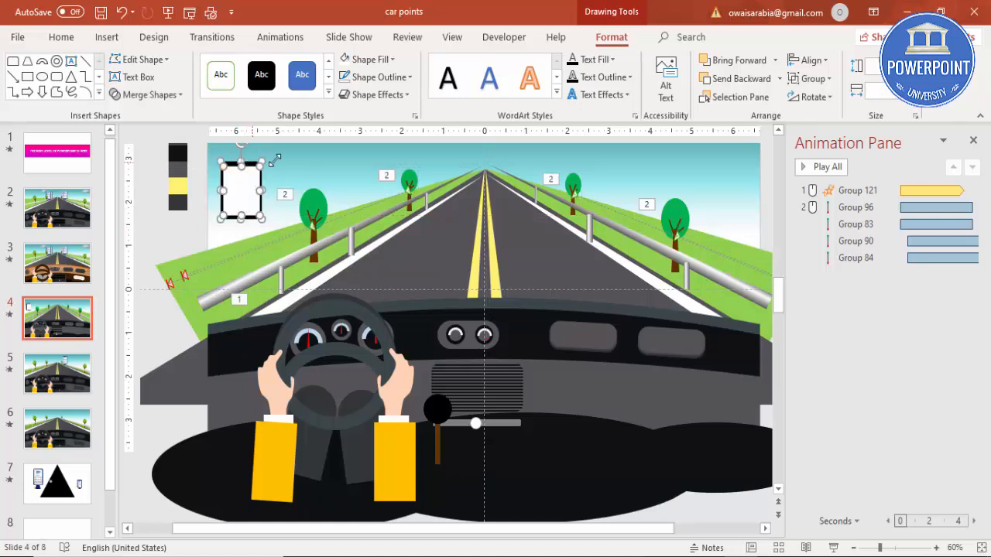
pyautogui.click(808, 60)
pyautogui.click(826, 98)
pyautogui.click(809, 61)
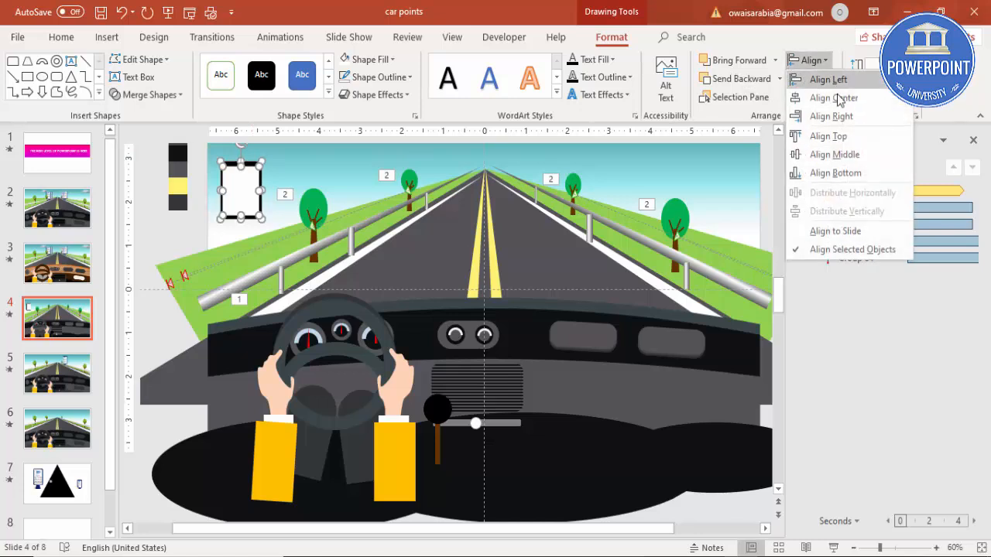
pyautogui.click(851, 154)
pyautogui.click(177, 231)
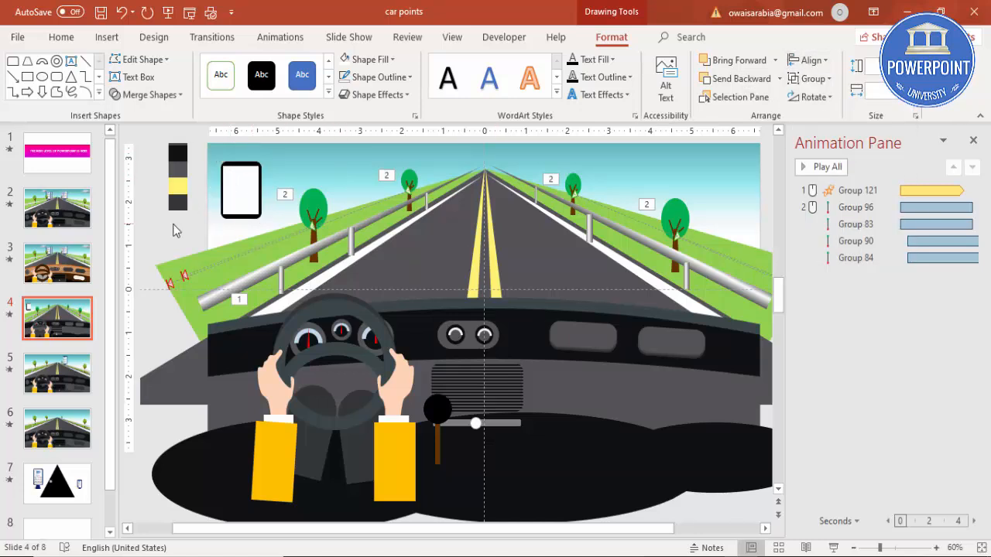
# Step: Draw a trapezoid about 0.36 inches wide beneath the sign board as its stand, with black fill and no outline
pyautogui.click(107, 36)
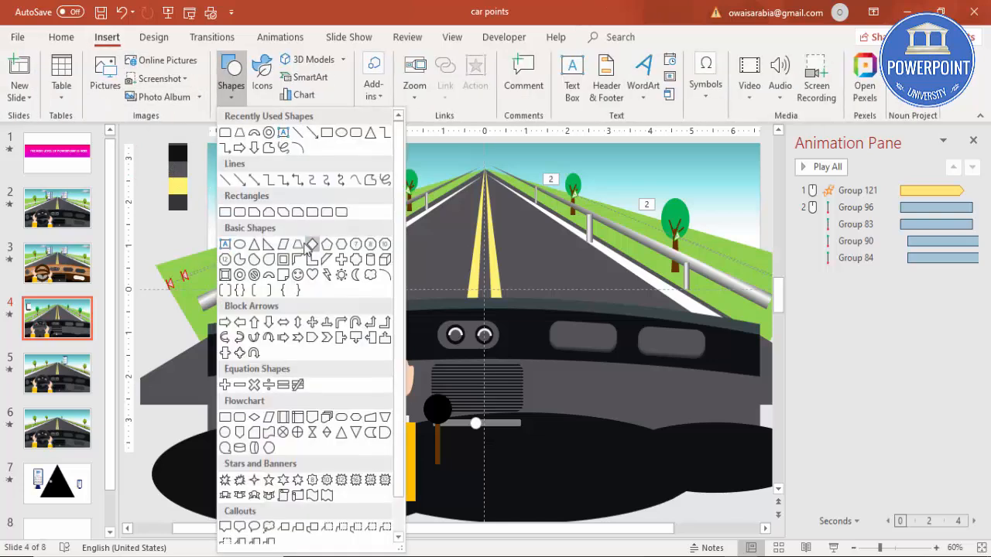
pyautogui.click(294, 241)
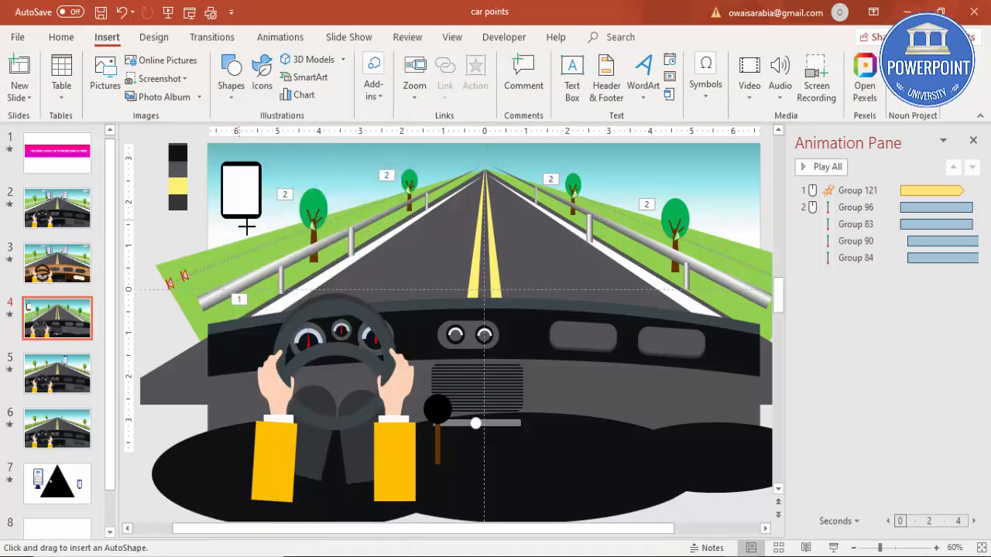
pyautogui.moveTo(235, 217); pyautogui.dragTo(246, 231)
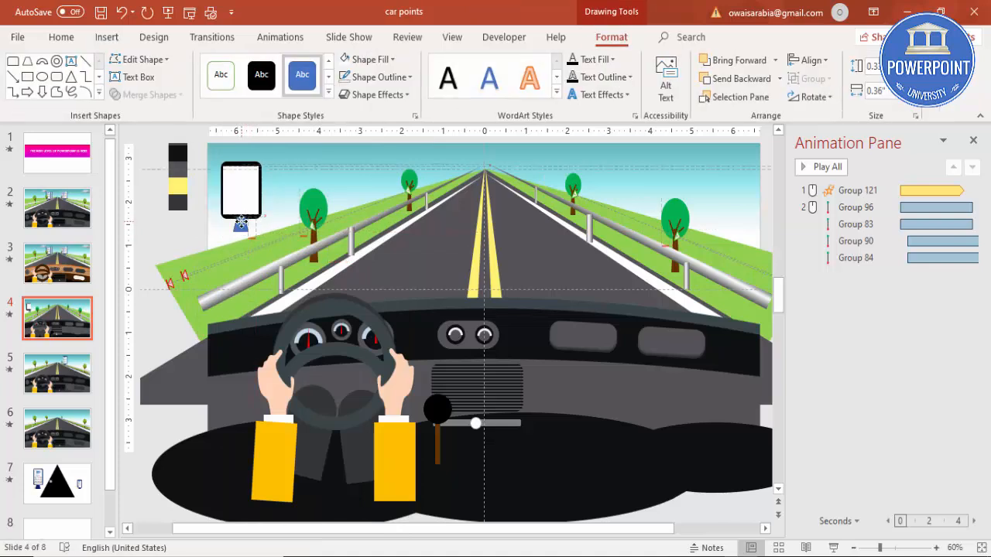
pyautogui.click(370, 59)
pyautogui.click(356, 94)
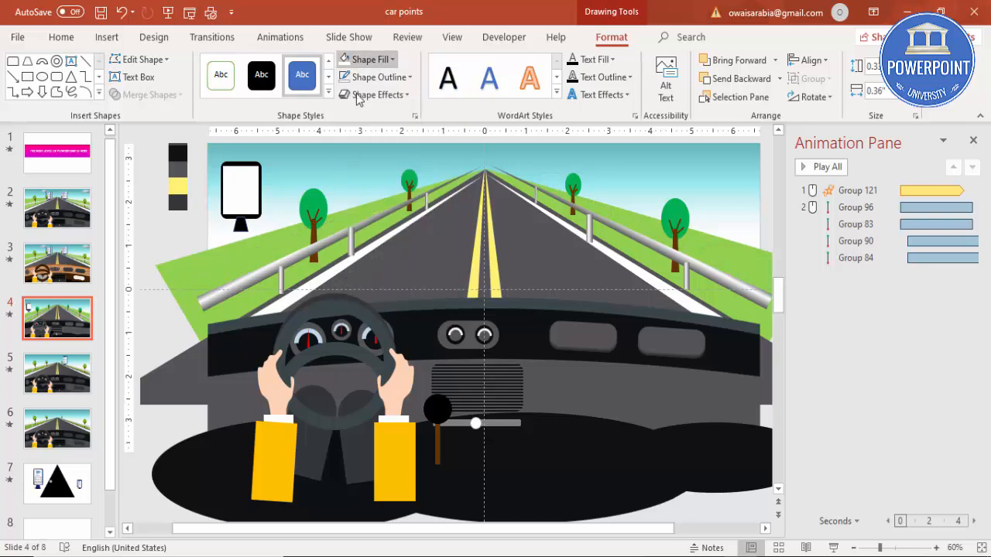
pyautogui.click(364, 77)
pyautogui.click(388, 239)
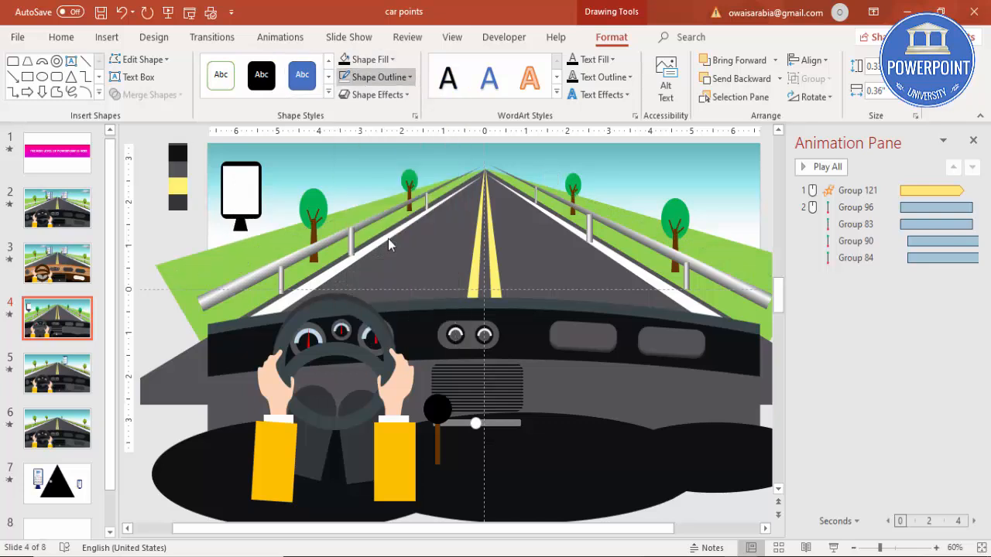
# Step: Group the sign board with its stand and move the group slightly down and toward the slide's left edge
pyautogui.click(198, 149)
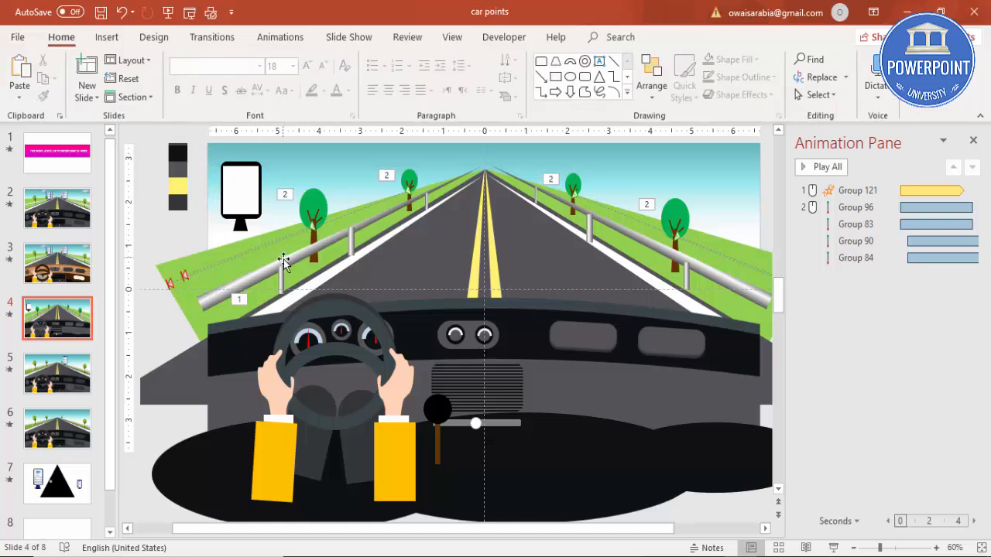
pyautogui.moveTo(195, 151); pyautogui.dragTo(285, 252)
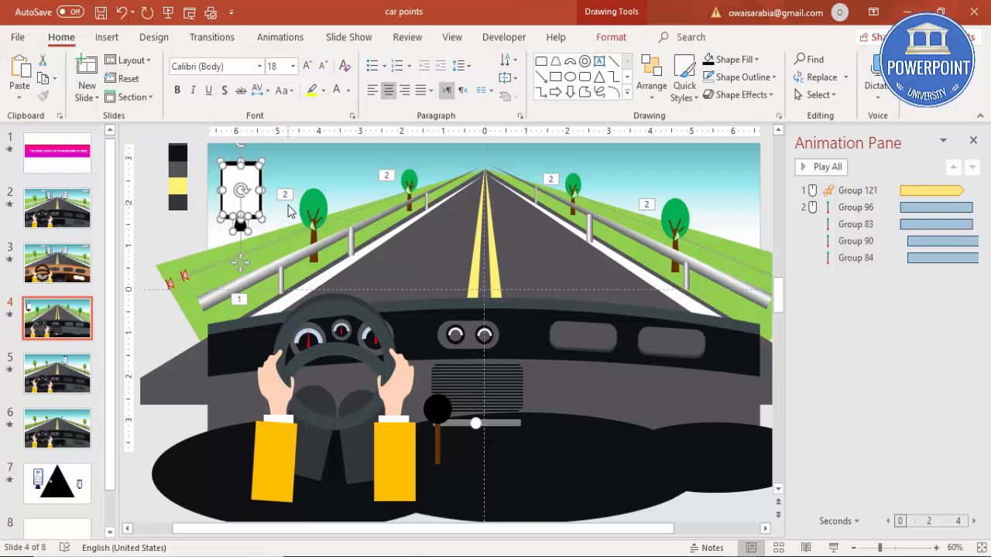
pyautogui.hotkey('ctrl', 'g')
pyautogui.moveTo(253, 176)
pyautogui.mouseDown()
pyautogui.moveTo(607, 162)
pyautogui.moveTo(236, 186)
pyautogui.mouseUp()
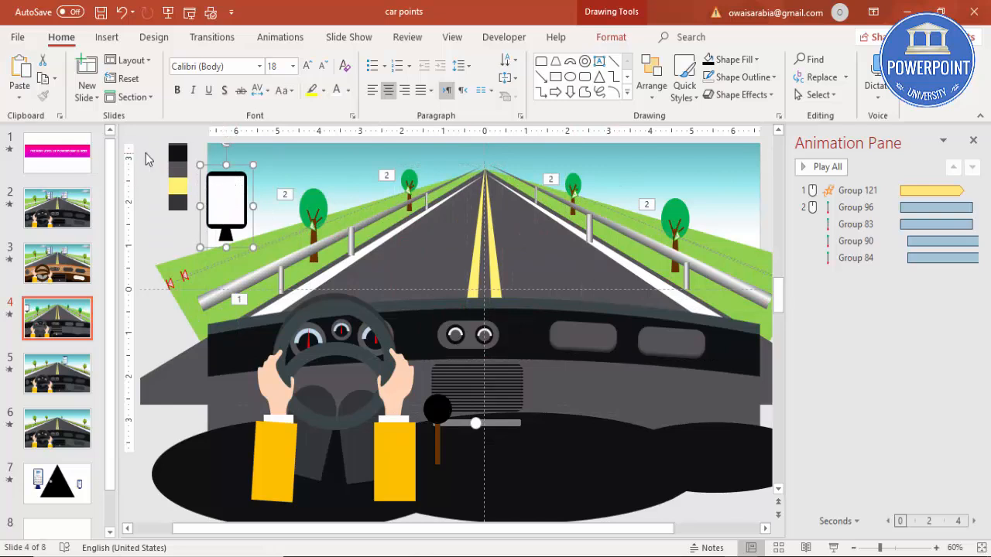
pyautogui.click(149, 158)
# Step: Insert a text box beside the sign board reading "Add your text here"
pyautogui.click(106, 37)
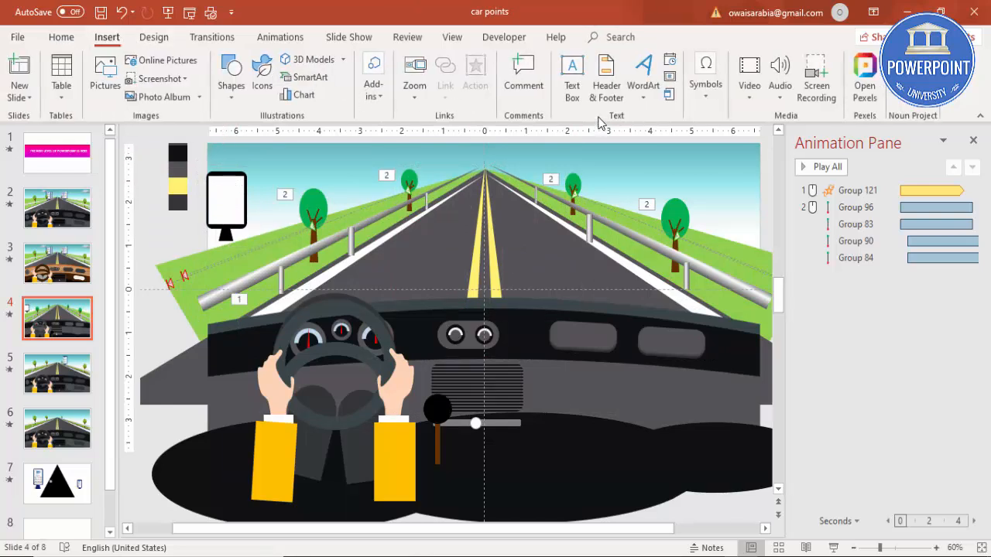
pyautogui.click(572, 85)
pyautogui.click(164, 225)
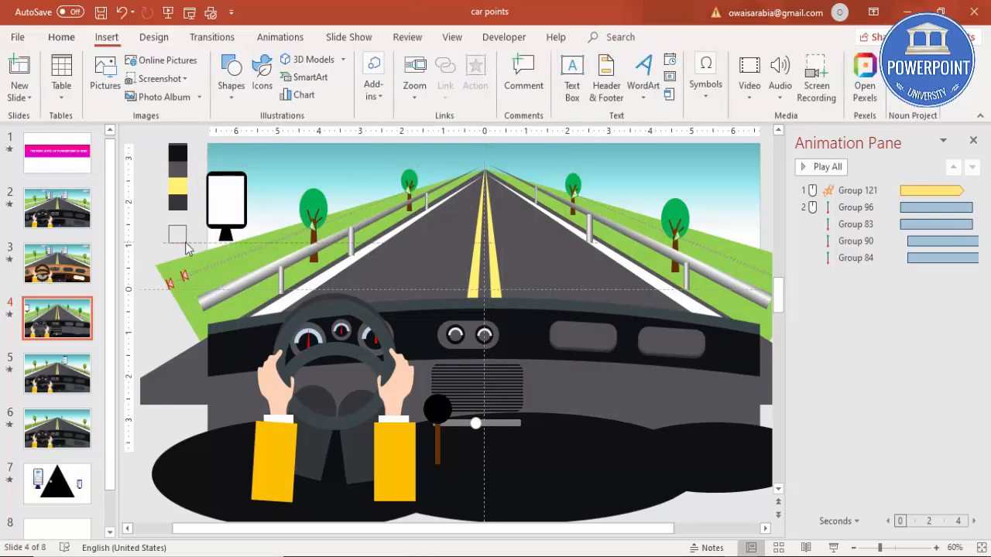
pyautogui.write('Add')
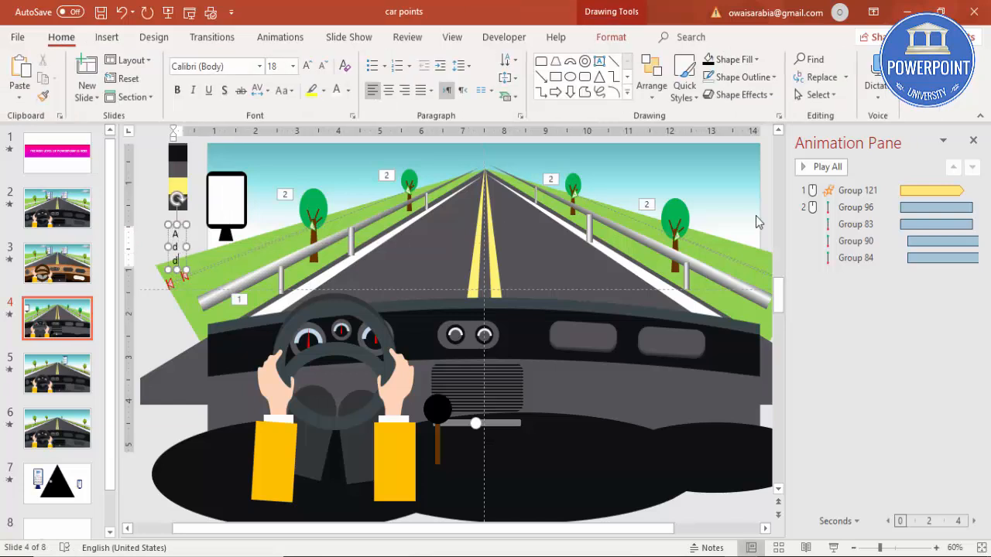
pyautogui.write(' your text here')
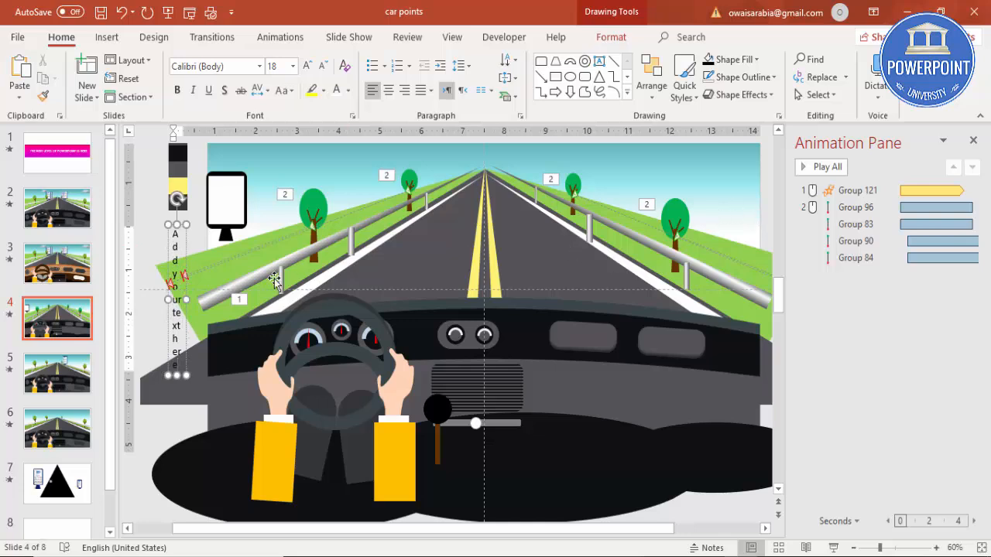
# Step: Fit the text box inside the white sign board, with 14 pt bold text wrapped to one word per line
pyautogui.click(190, 299)
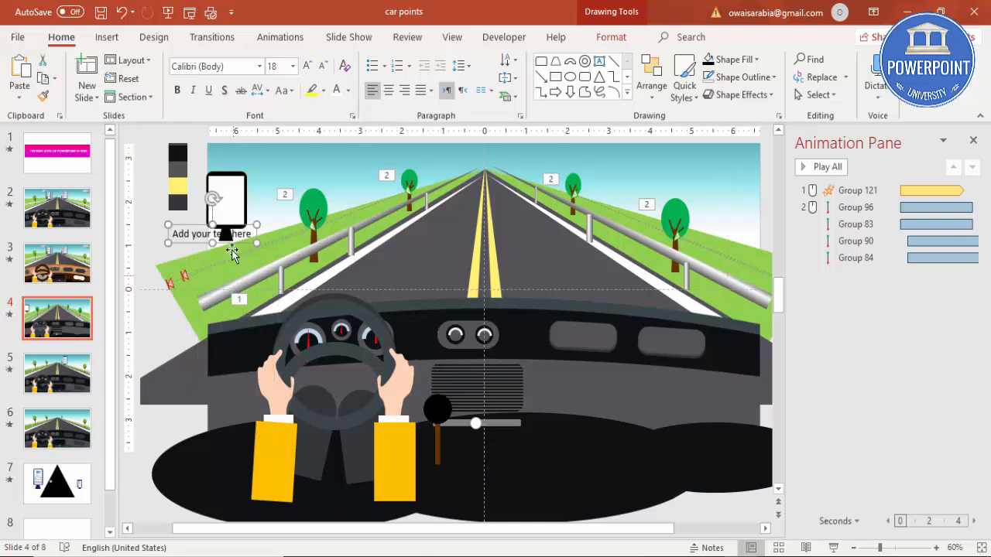
pyautogui.moveTo(168, 242); pyautogui.dragTo(200, 256)
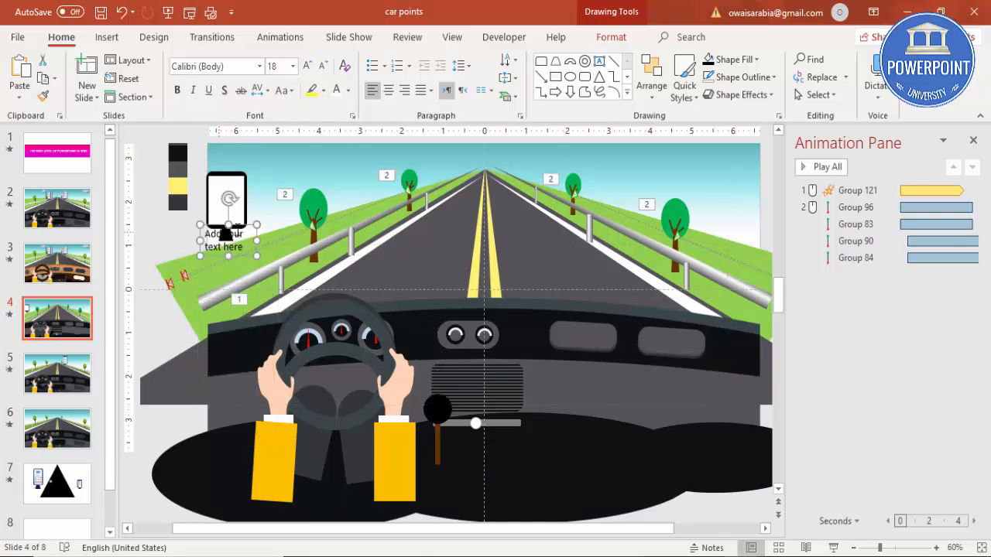
pyautogui.moveTo(257, 234); pyautogui.dragTo(258, 194)
pyautogui.click(324, 68)
pyautogui.click(323, 68)
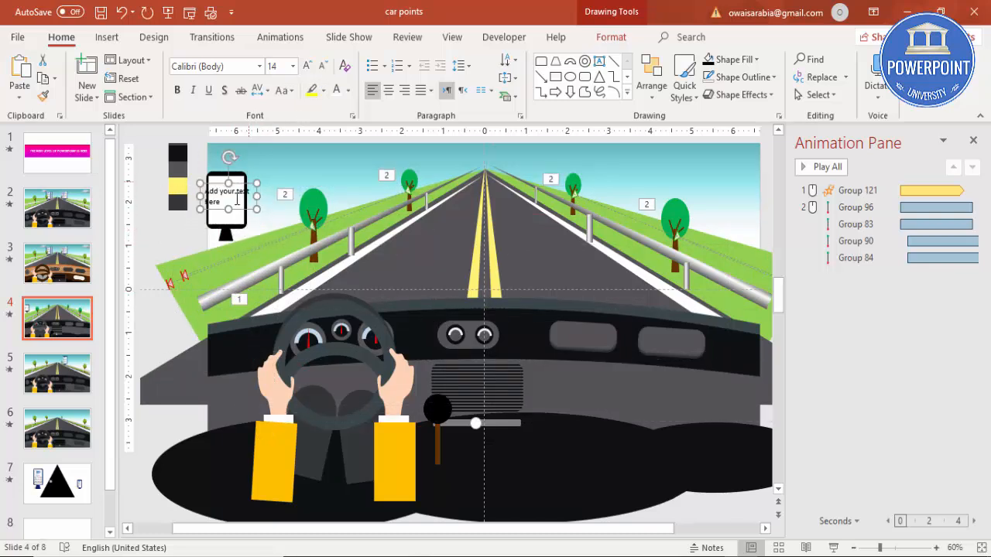
pyautogui.moveTo(200, 196); pyautogui.dragTo(241, 181)
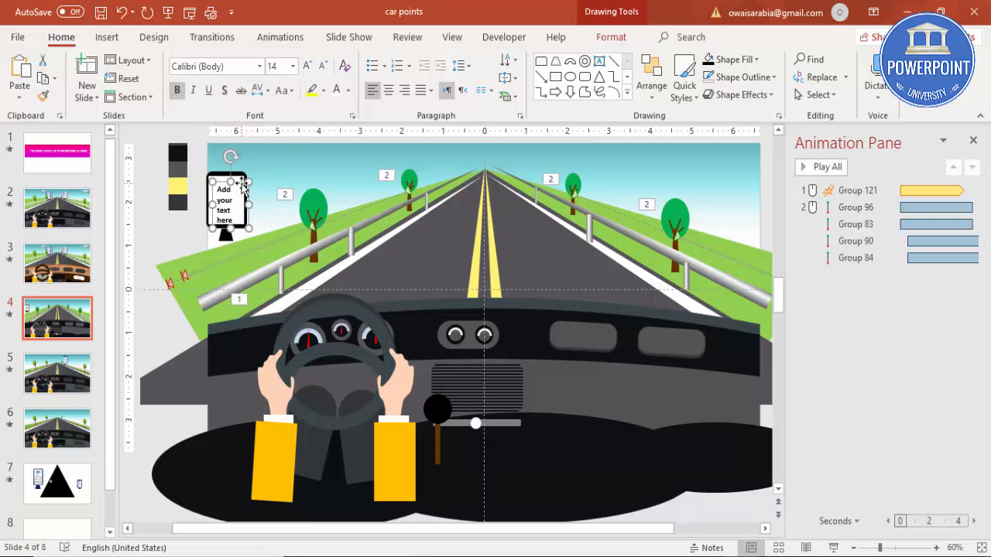
pyautogui.moveTo(243, 185); pyautogui.dragTo(242, 184)
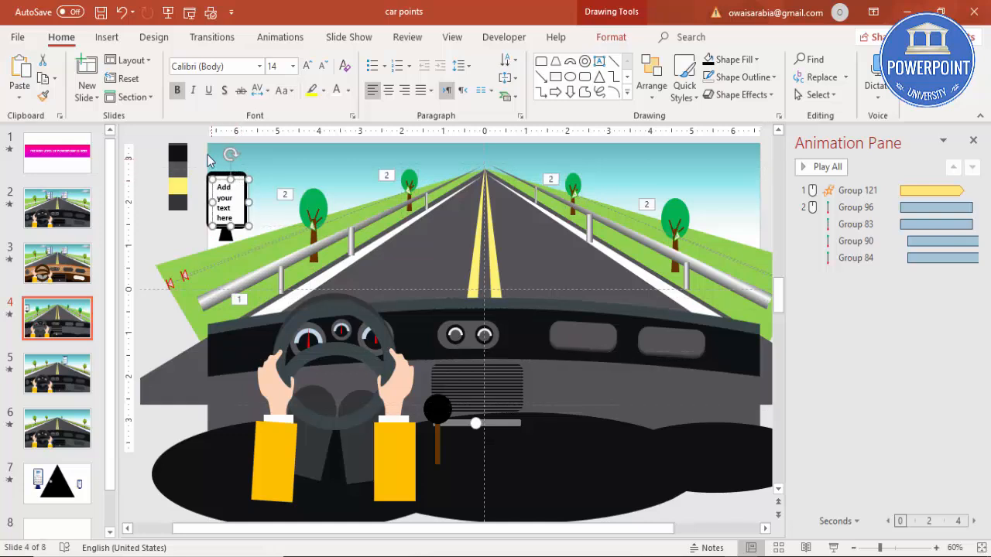
# Step: Group the text with the sign and move it to the right roadside between the two right trees
pyautogui.moveTo(192, 146); pyautogui.dragTo(289, 258)
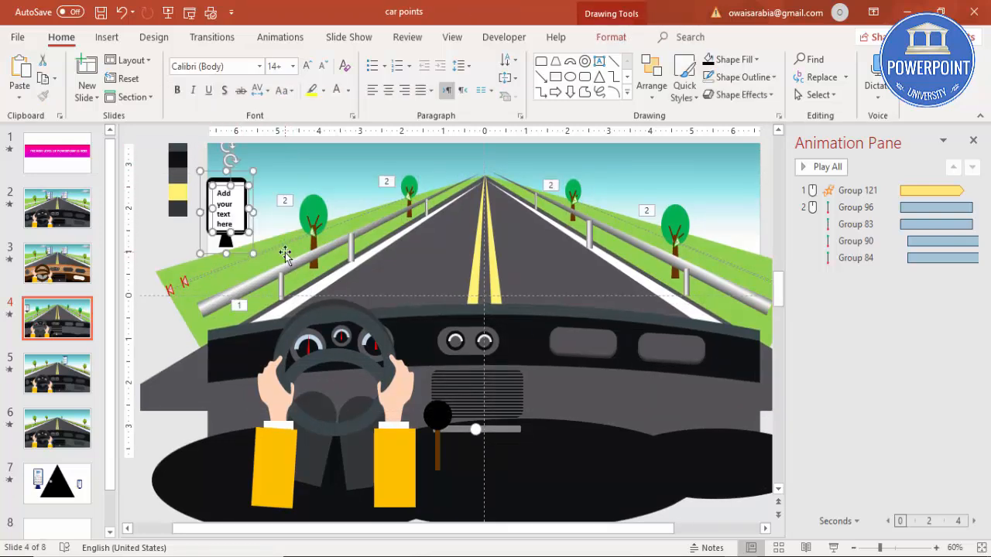
pyautogui.hotkey('ctrl', 'g')
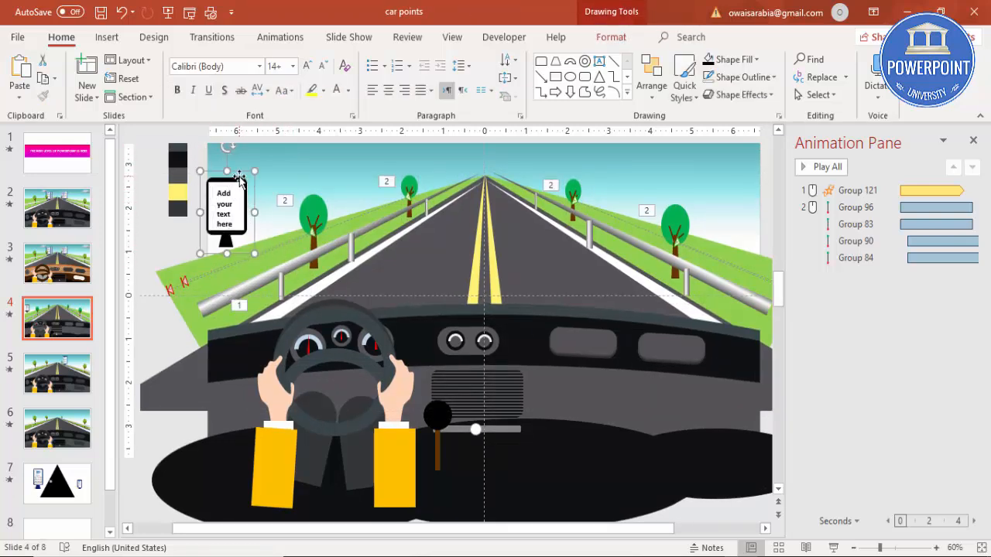
pyautogui.moveTo(250, 174); pyautogui.dragTo(621, 167)
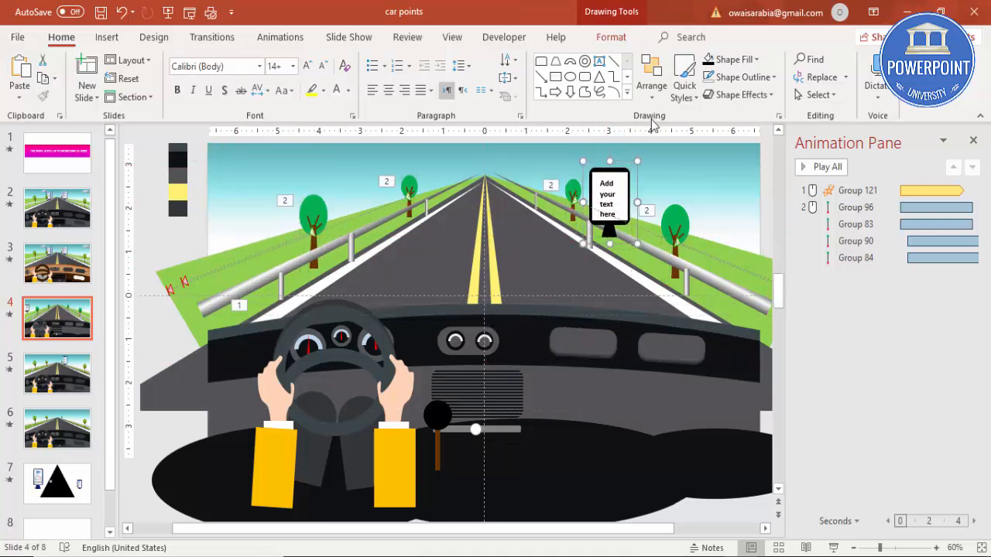
# Step: Send the sign group to the back, behind the grass and guardrail
pyautogui.click(615, 37)
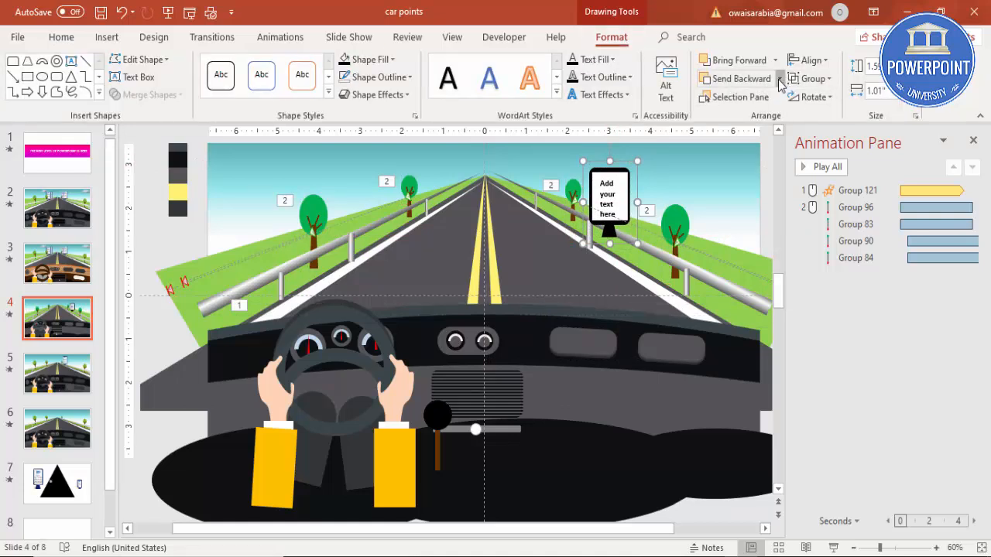
pyautogui.click(780, 79)
pyautogui.click(763, 116)
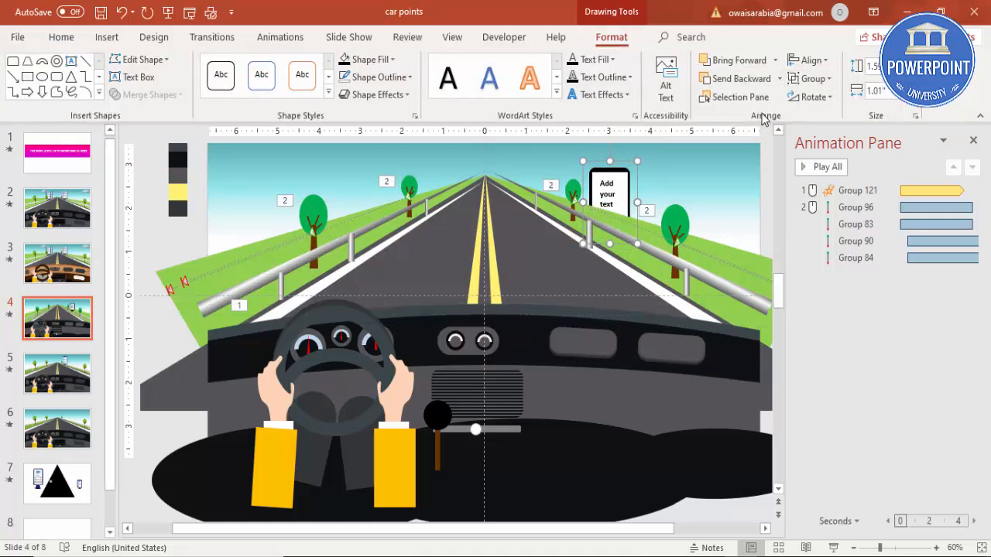
# Step: Bring the sign group forward in front of the grass but behind the guardrail, and nudge it slightly left
pyautogui.click(739, 61)
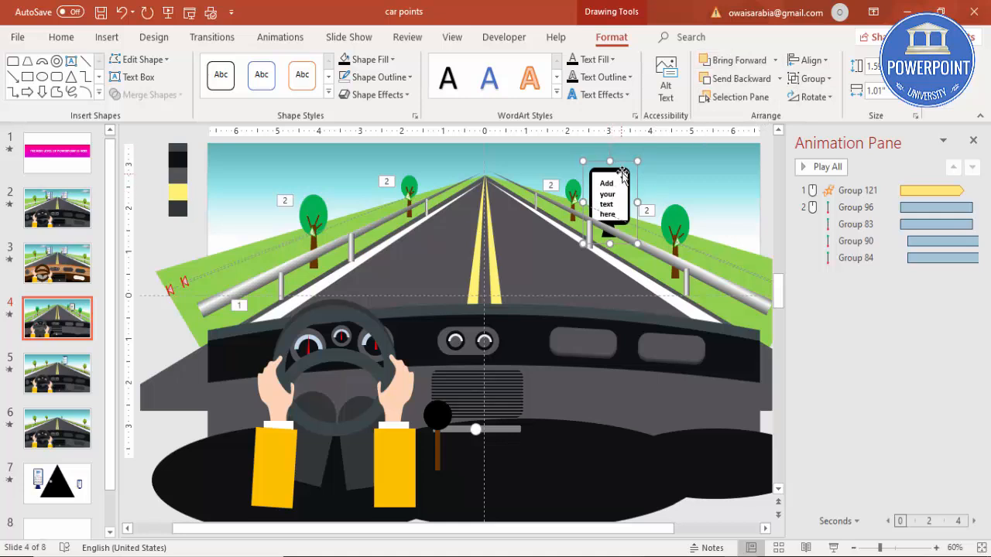
pyautogui.moveTo(620, 159)
pyautogui.mouseDown()
pyautogui.moveTo(669, 160)
pyautogui.moveTo(615, 159)
pyautogui.mouseUp()
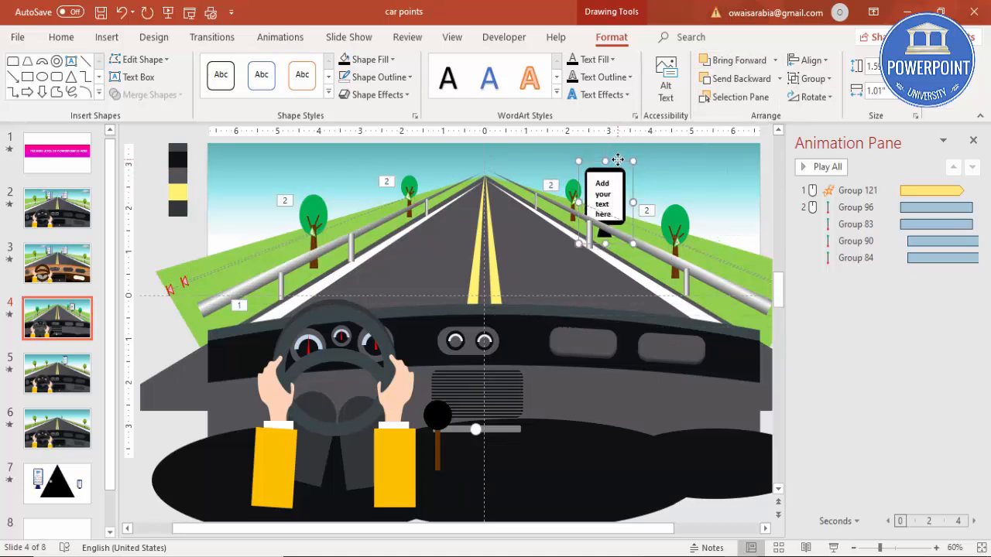
# Step: Copy the near right tree's line motion animation onto the roadside sign group with the Animation Painter
pyautogui.click(686, 225)
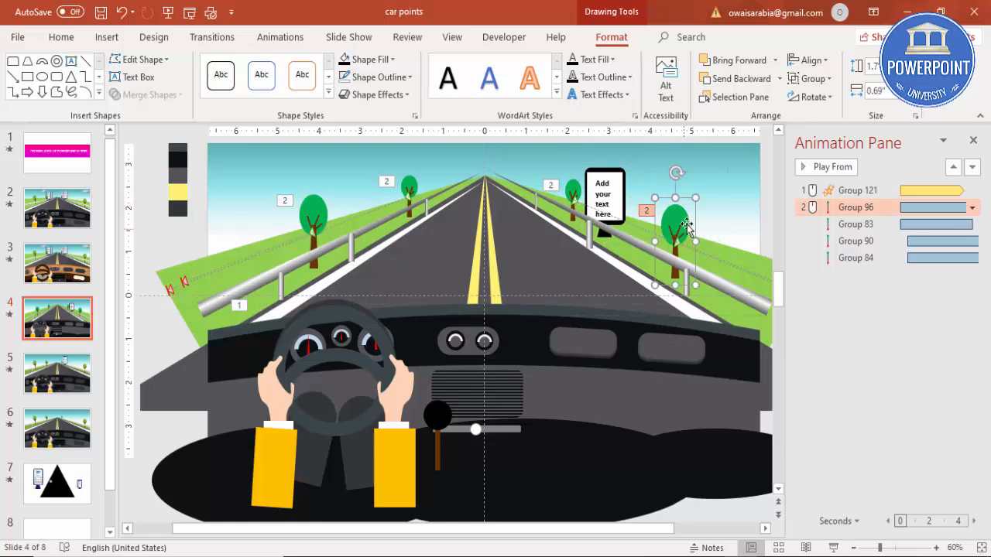
pyautogui.click(281, 37)
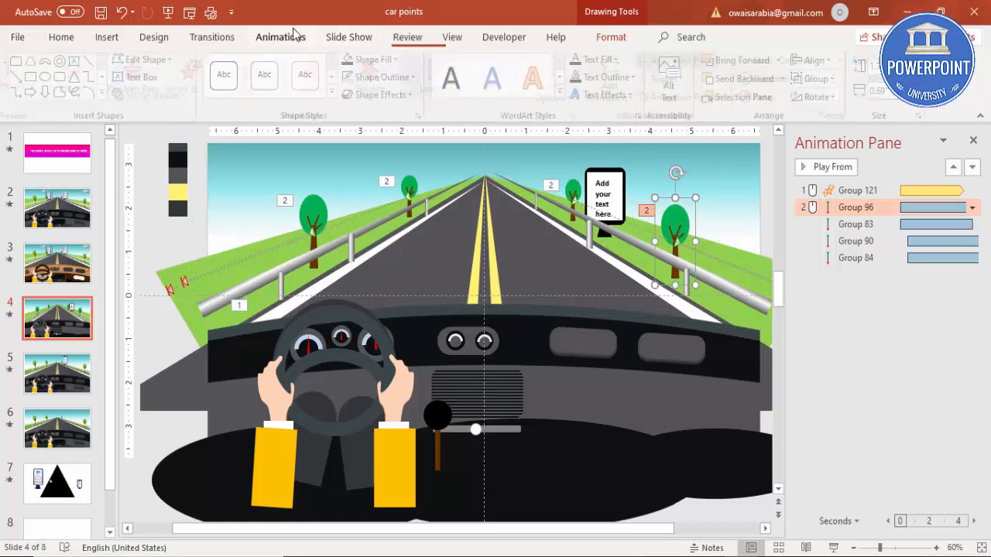
pyautogui.click(713, 104)
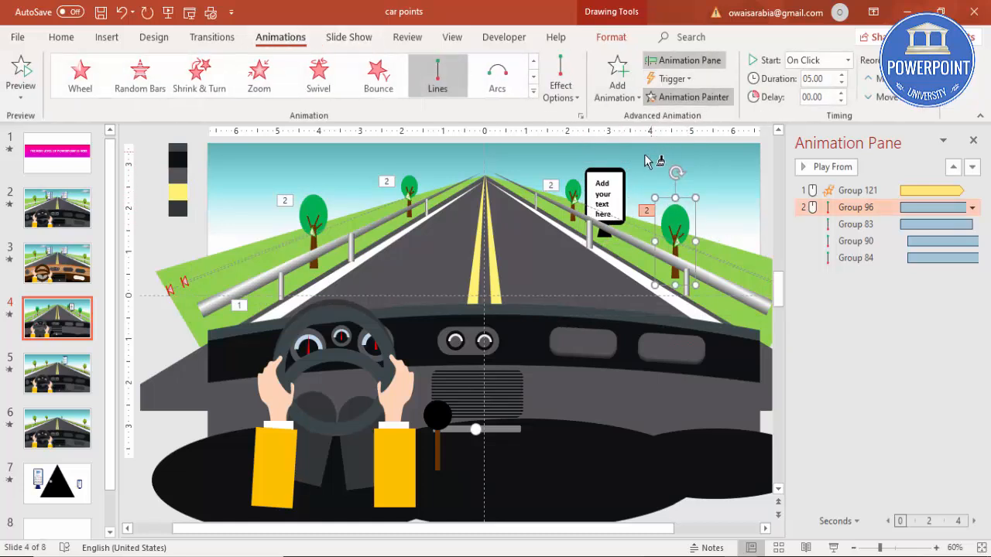
pyautogui.click(613, 189)
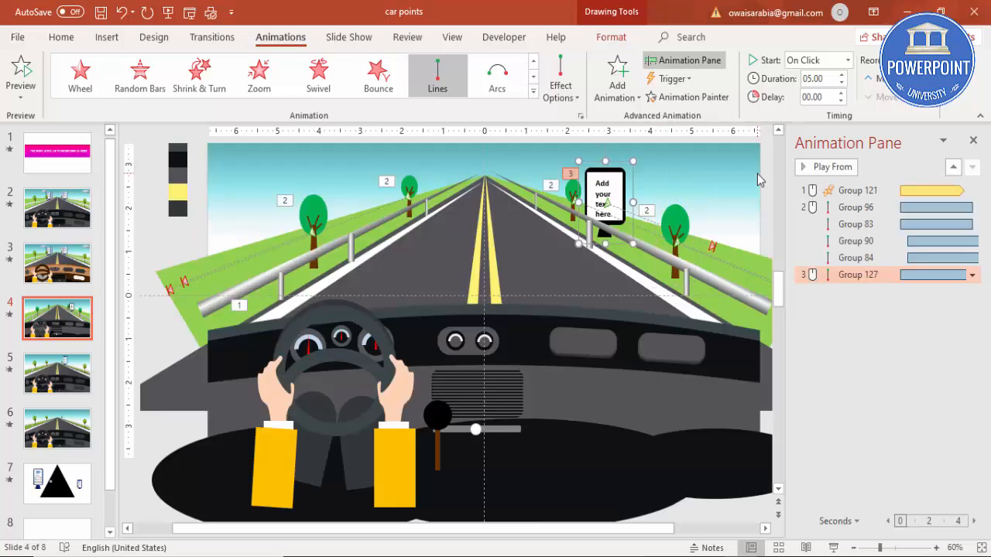
# Step: Extend the sign's motion path so that it ends beyond the slide's right edge, beside the trees' path ends
pyautogui.hscroll(3, 676, 328)
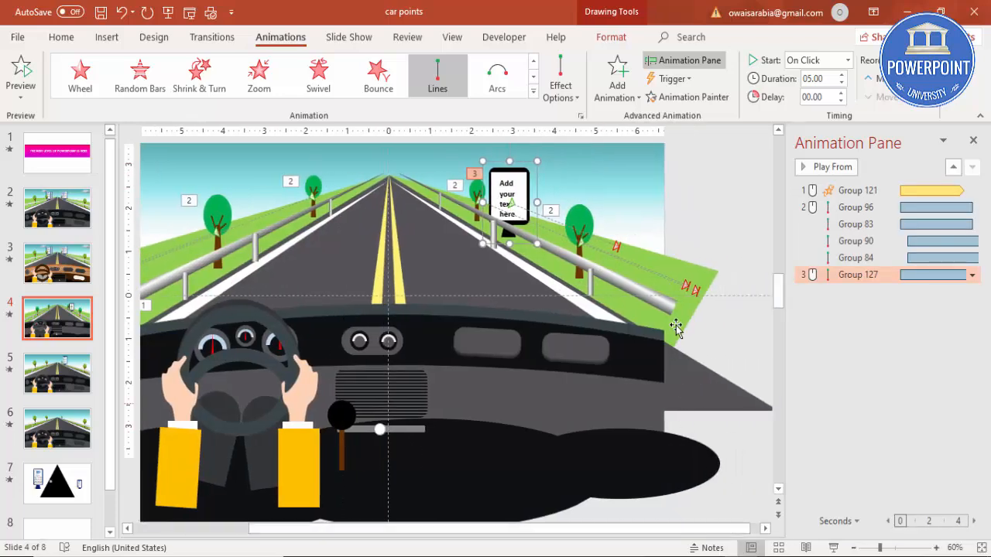
pyautogui.moveTo(619, 246); pyautogui.dragTo(715, 292)
pyautogui.click(827, 272)
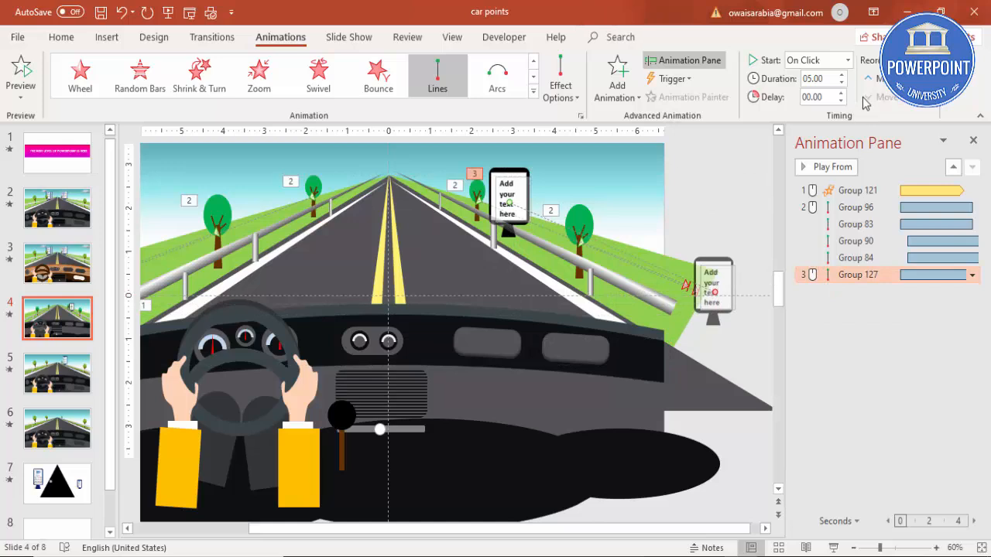
# Step: Set the sign's motion to start With Previous with a 0.50 s delay, and preview it in the slide show
pyautogui.click(848, 60)
pyautogui.click(814, 92)
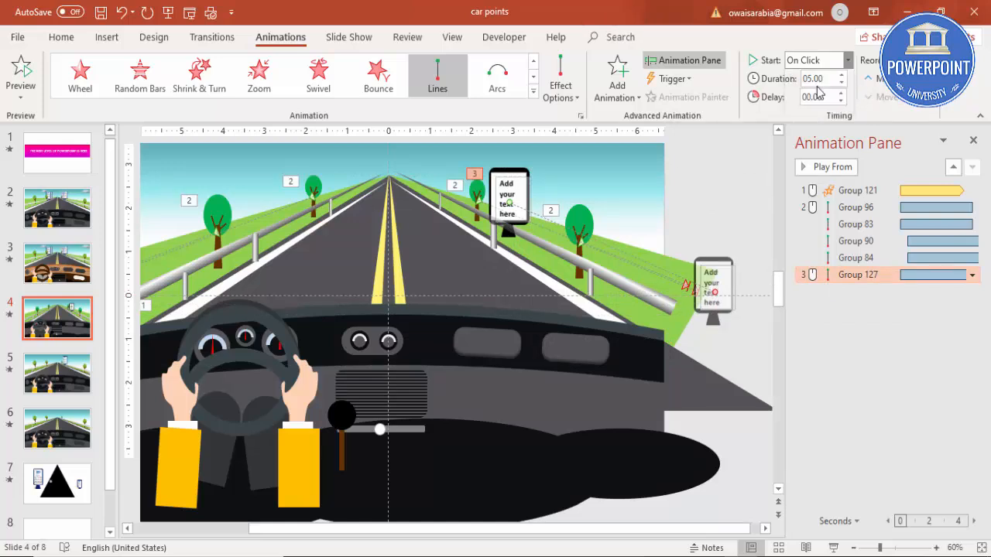
pyautogui.click(833, 547)
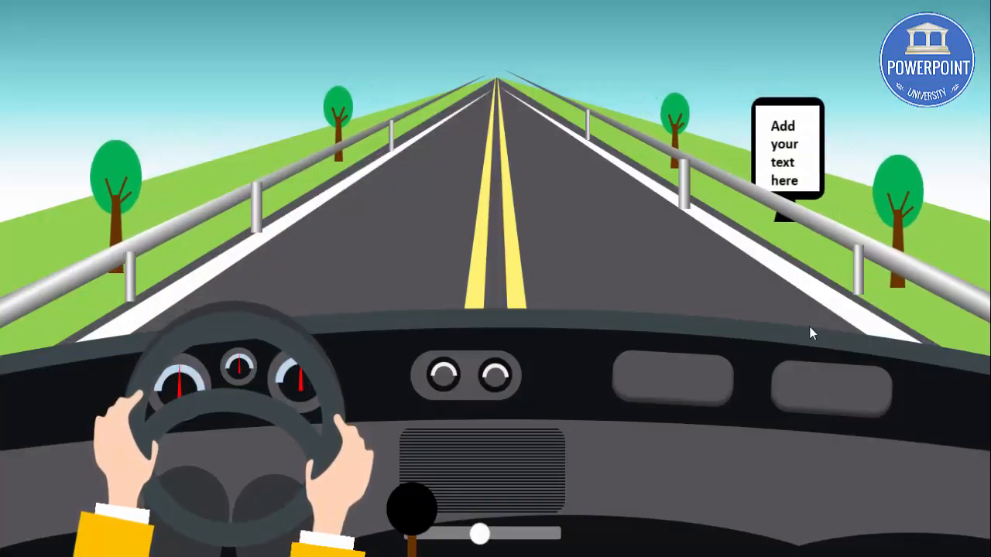
pyautogui.press('Escape')
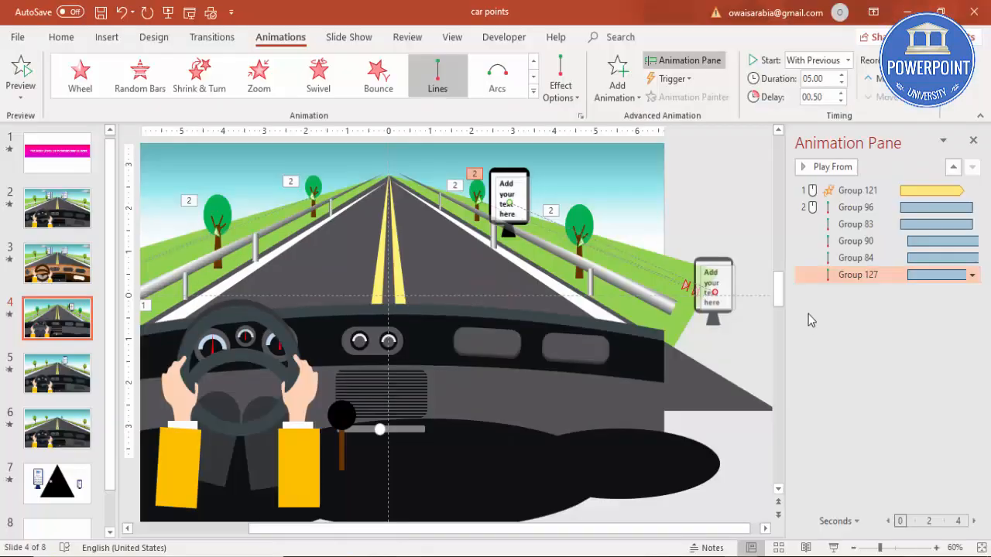
# Step: Set the duration of the sign's motion to 20 seconds (Extremely Slow) and preview it in the slide show
pyautogui.doubleClick(857, 275)
pyautogui.click(418, 165)
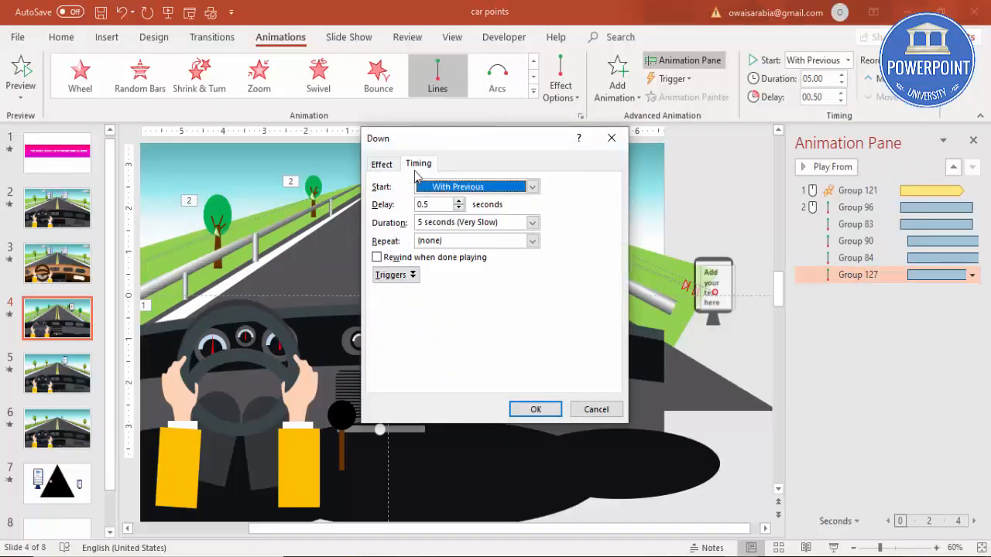
pyautogui.click(532, 222)
pyautogui.click(496, 232)
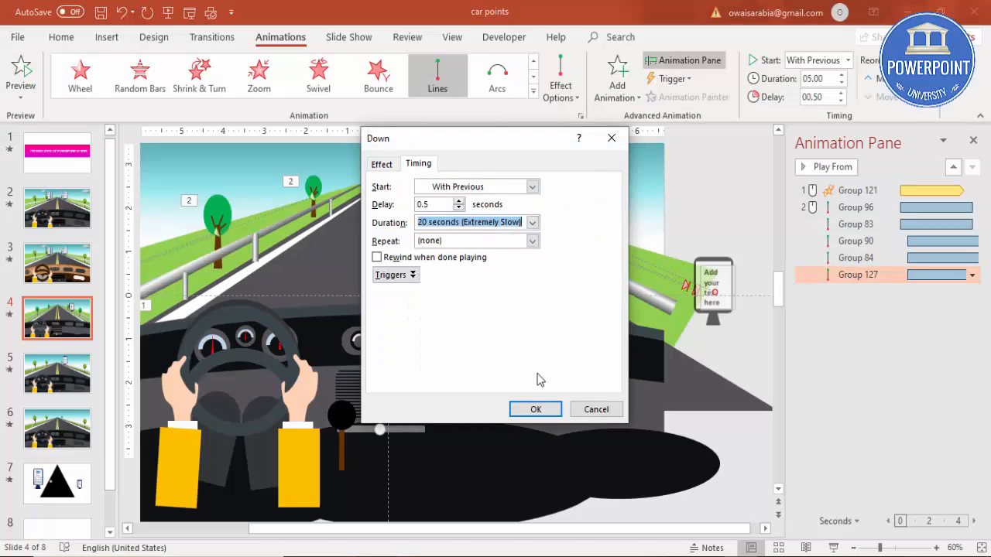
pyautogui.click(535, 410)
pyautogui.click(834, 547)
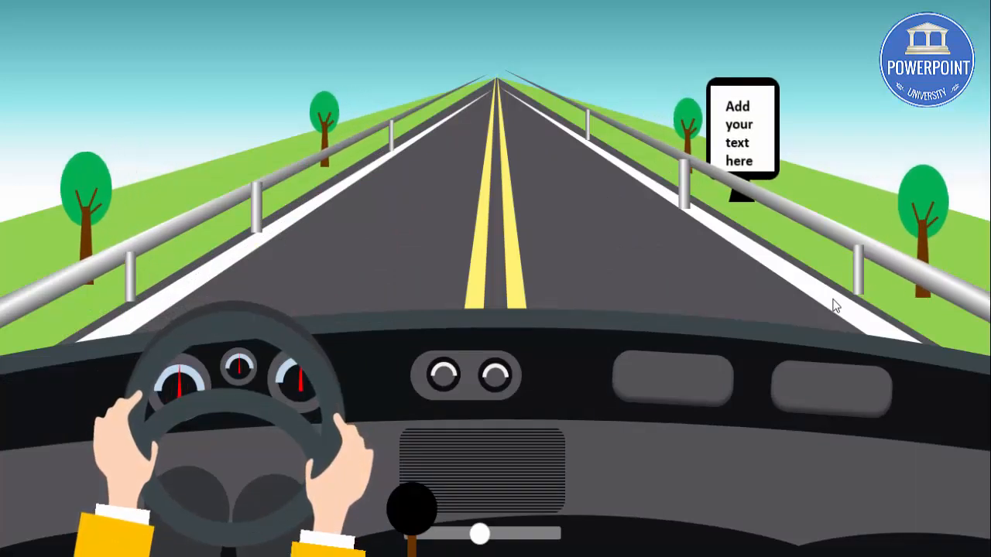
pyautogui.press('Escape')
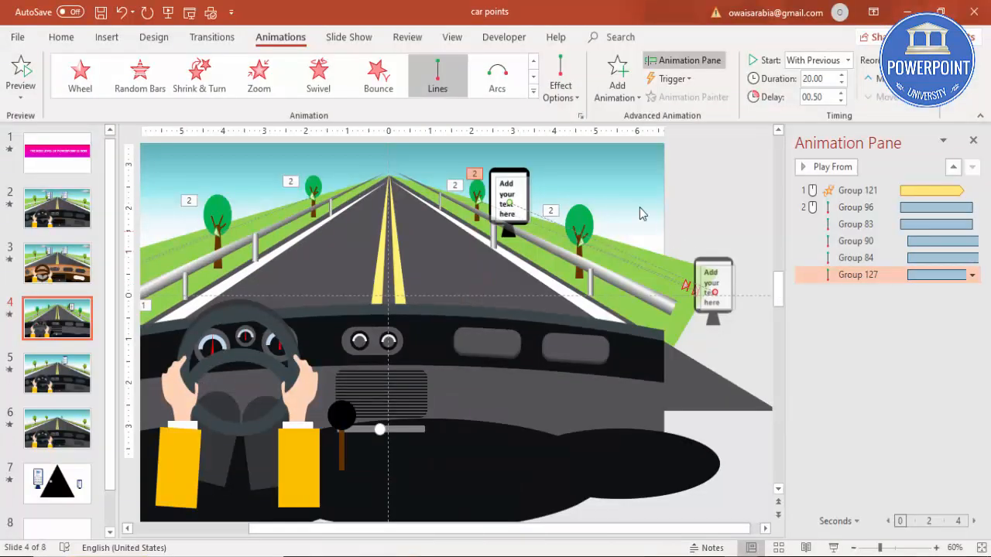
# Step: Select the sign group on the right roadside
pyautogui.click(515, 173)
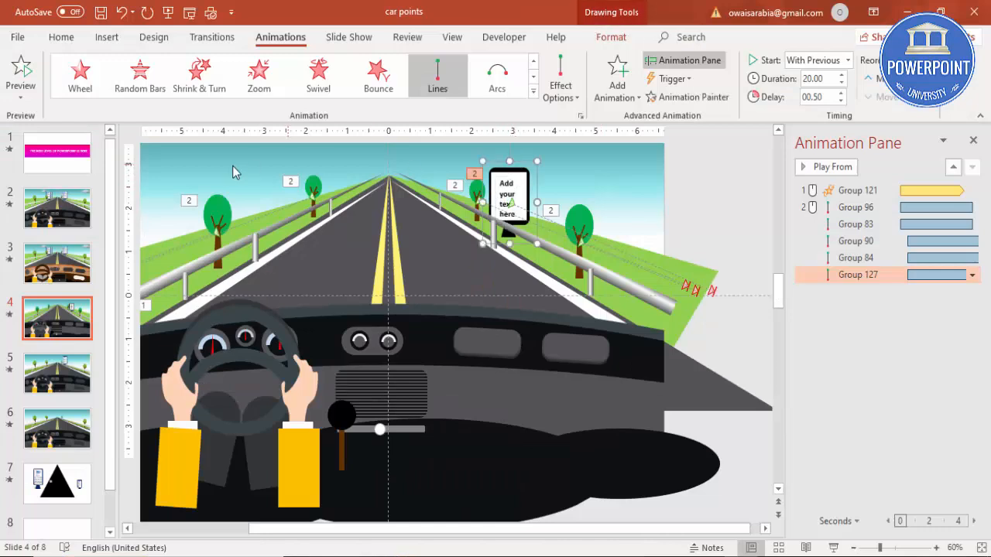